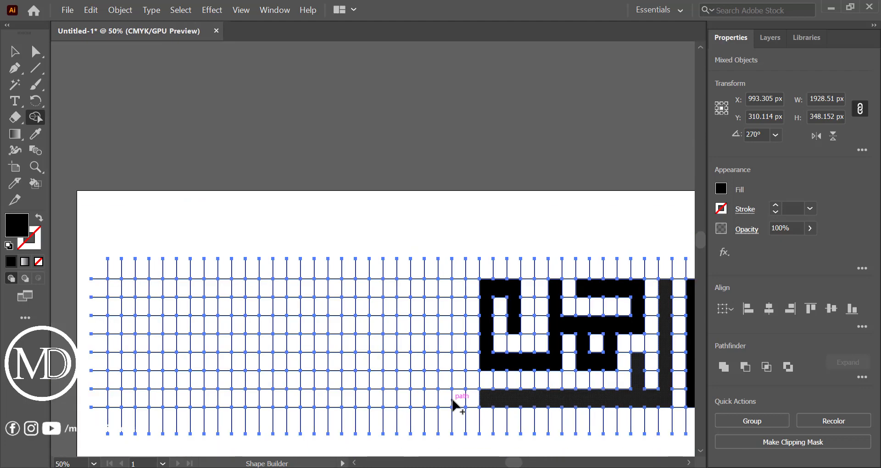
Step: Merge grid cells with Shape Builder into further letter strokes beside the black lettering, ending with a three-cell bar joined to the upper stem
drag(454, 402, 444, 364)
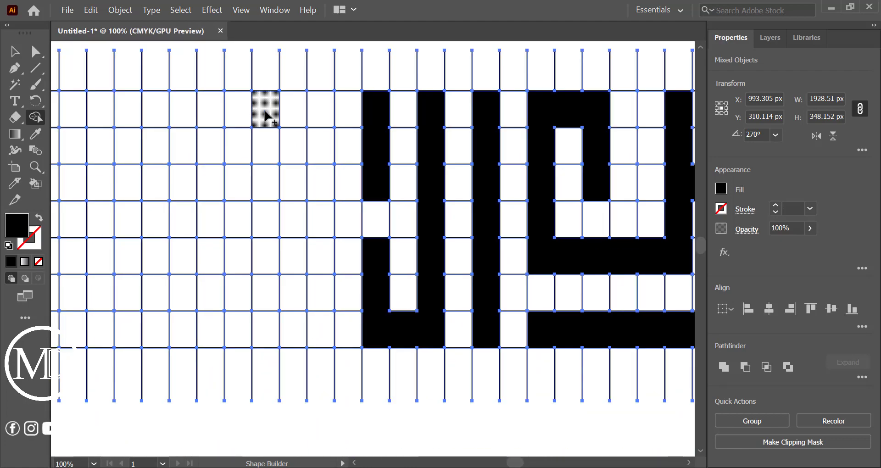
drag(266, 114, 325, 111)
drag(325, 137, 180, 171)
key(ctrl+z)
drag(348, 182, 293, 183)
alt+click(293, 109)
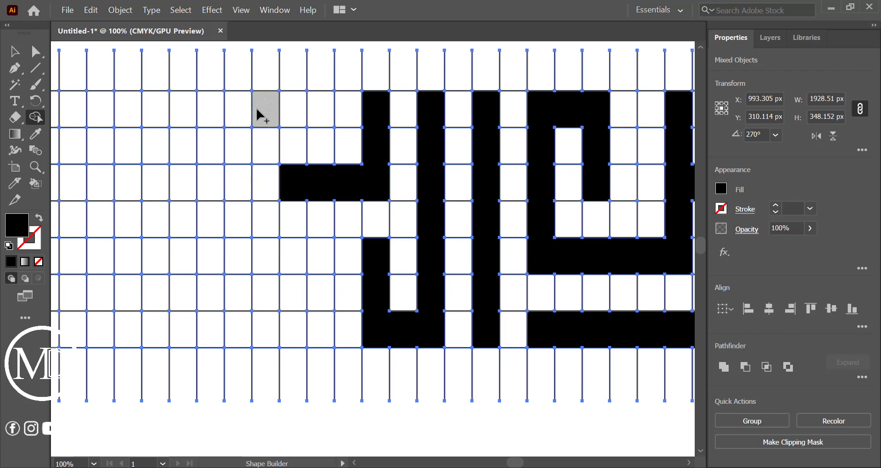
Step: Merge grid cells into the final looped letter with its long base bar, and fill two single cells as dots above it
drag(259, 111, 183, 184)
click(314, 256)
click(266, 255)
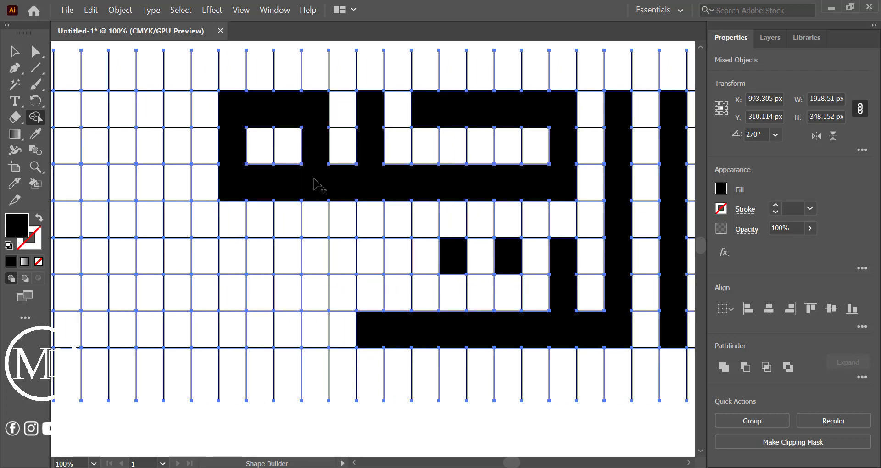
drag(314, 183, 393, 334)
drag(238, 239, 393, 255)
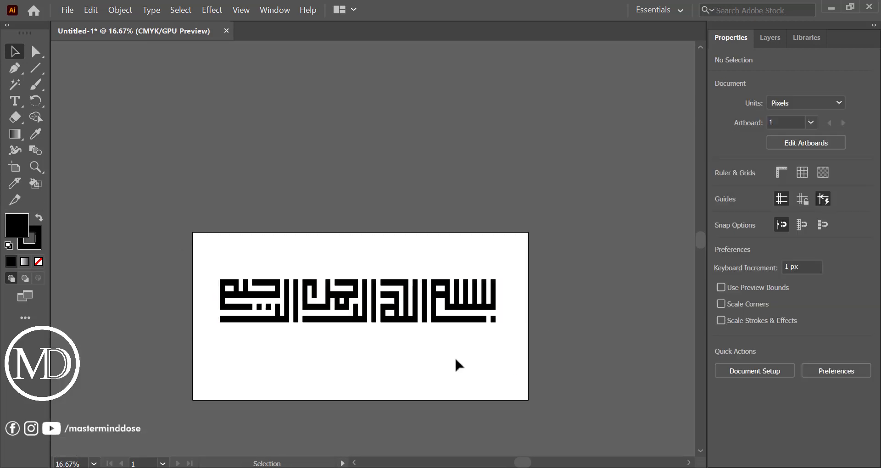
Step: Select the finished lettering and enlarge it to about 1757 px wide on the artboard
click(425, 316)
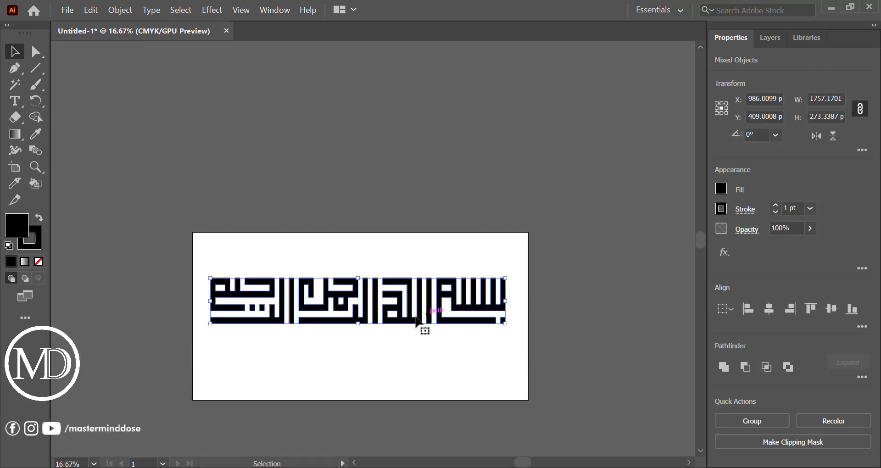
drag(338, 295, 491, 379)
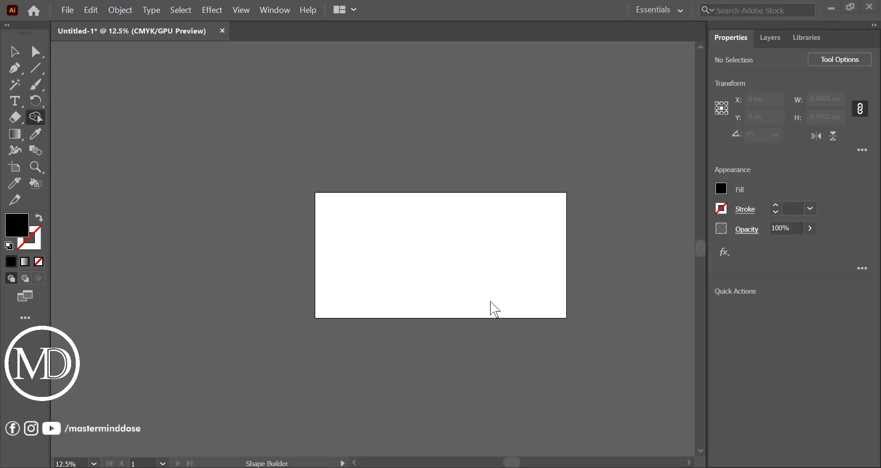
Step: Draw a horizontal line across the upper part of the empty artboard with Line Segment and lengthen it to about 1928 px
scroll(491, 306, up, 1)
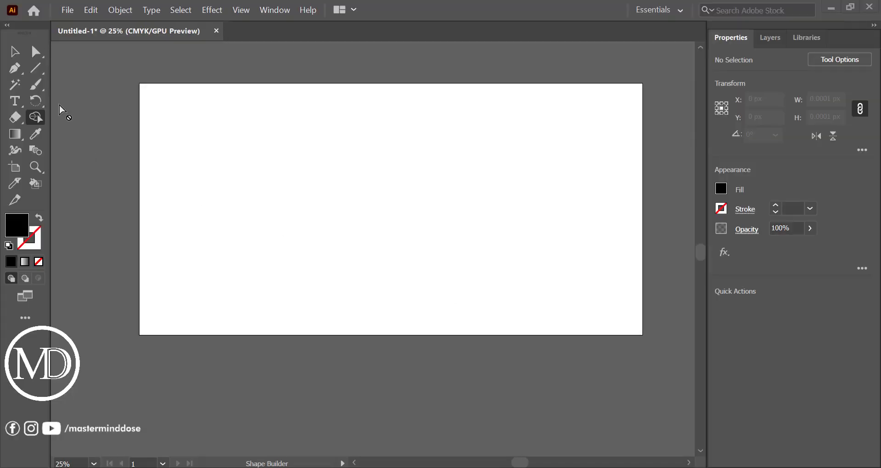
click(36, 68)
drag(159, 128, 632, 127)
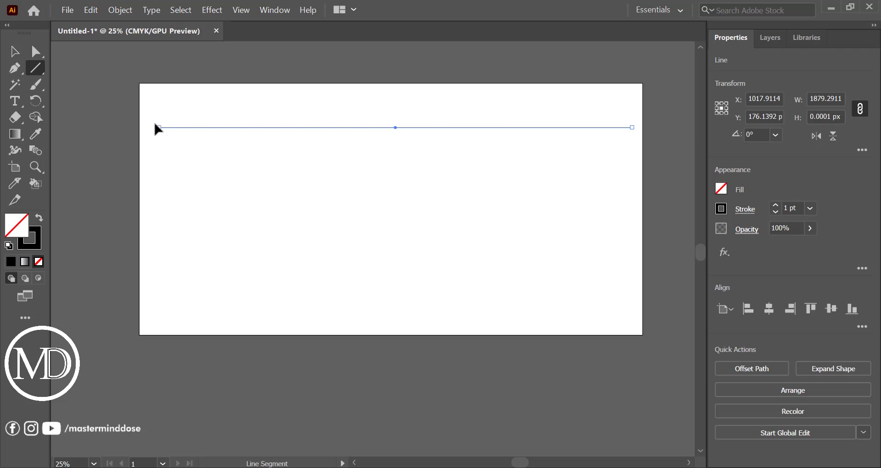
key(v)
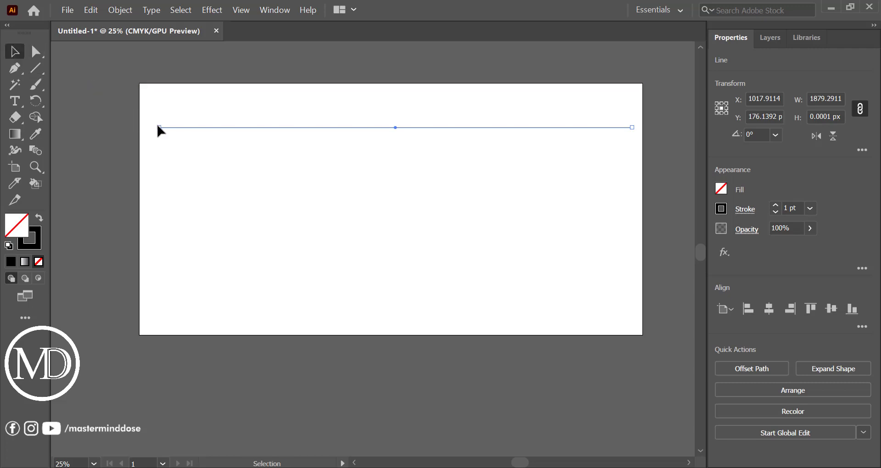
drag(159, 129, 146, 127)
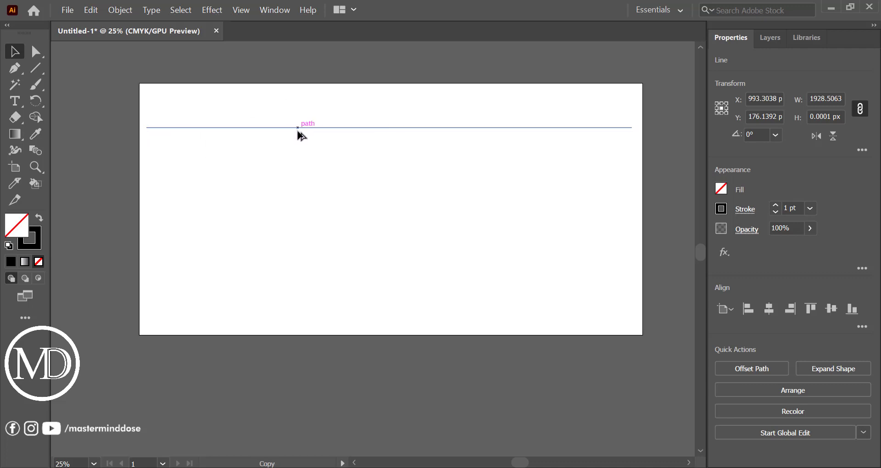
Step: Copy the horizontal line about 36 px downward and repeat the copy until there are eight evenly spaced lines
drag(298, 133, 298, 136)
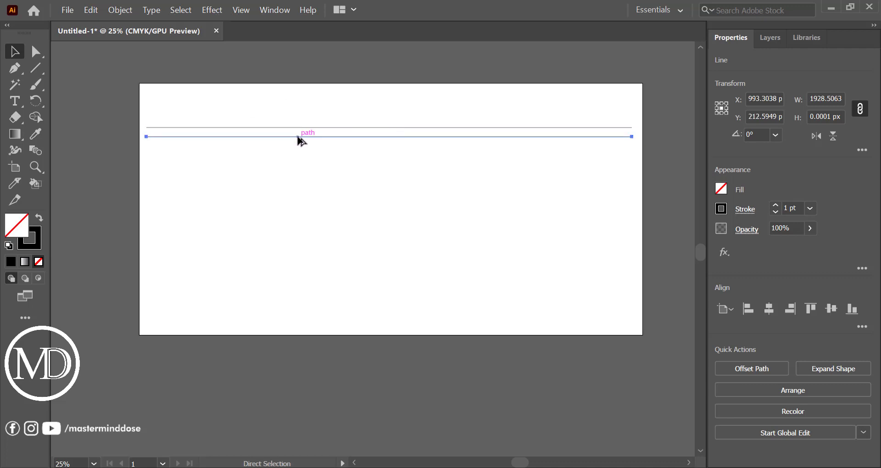
key(ctrl+d)
key(ctrl+d)
key(ctrl+d)
key(ctrl+d)
key(ctrl+d)
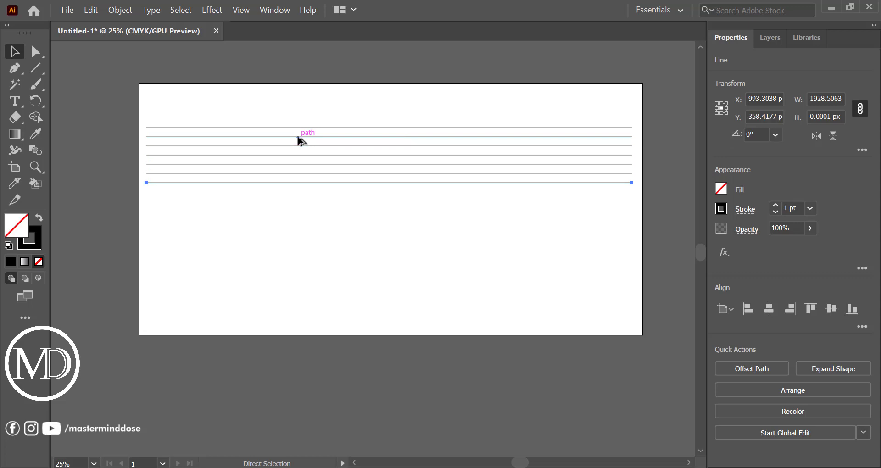
key(ctrl+d)
click(249, 101)
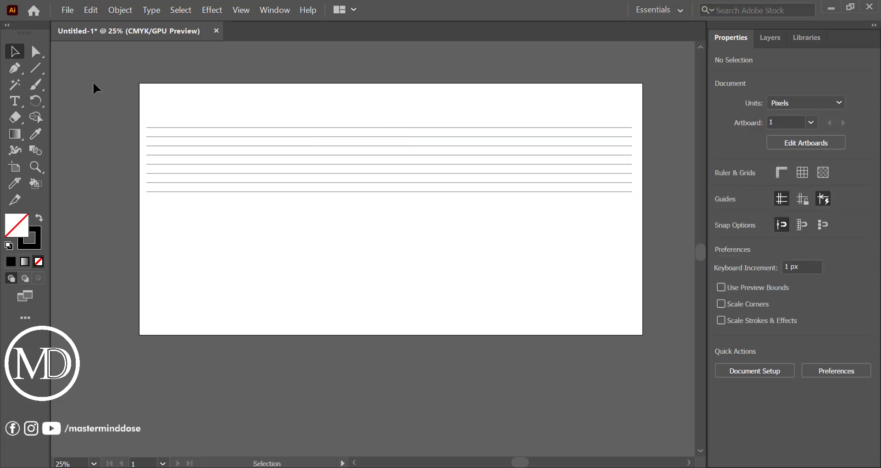
Step: Draw a vertical line about 348 px tall crossing all eight horizontal lines near their left end
click(35, 69)
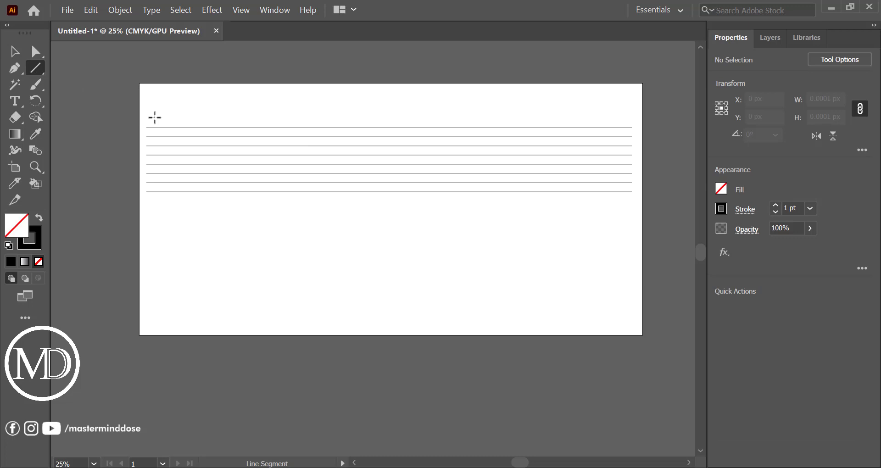
drag(155, 117, 159, 204)
click(15, 52)
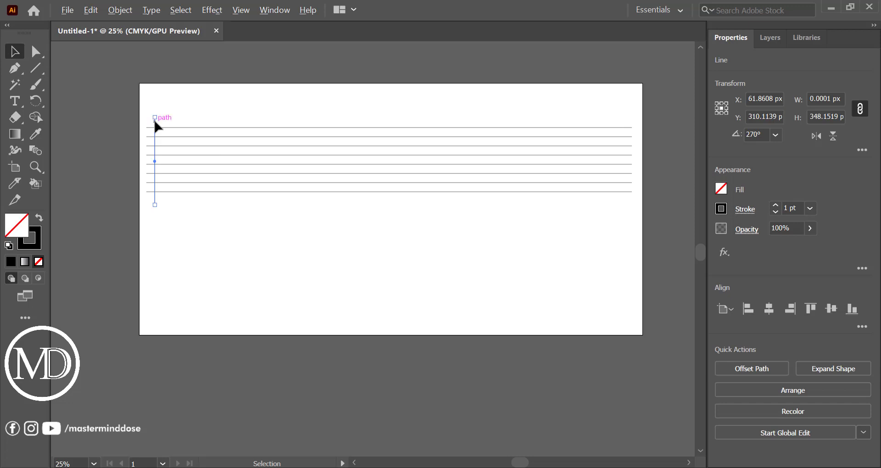
Step: Copy the vertical line about 27 px to the right and repeat the copy until the grid spans the full length of the horizontal lines
scroll(155, 122, up, 1)
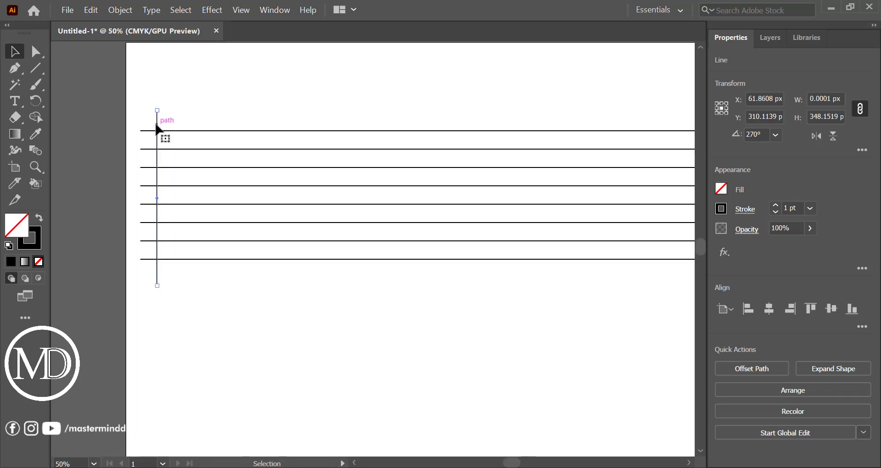
drag(162, 128, 173, 128)
scroll(173, 128, down, 2)
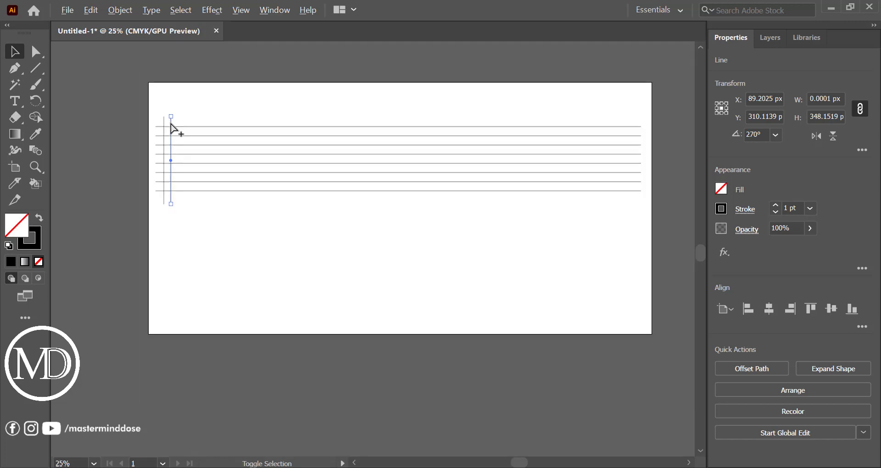
key(ctrl+d)
key(ctrl+d)
key(ctrl+d)
key(ctrl+d)
key(ctrl+d)
key(ctrl+d)
key(ctrl+d)
key(ctrl+d)
key(ctrl+d)
key(ctrl+d)
key(ctrl+d)
key(ctrl+d)
key(ctrl+d)
key(ctrl+d)
key(ctrl+d)
key(ctrl+d)
key(ctrl+d)
key(ctrl+d)
key(ctrl+d)
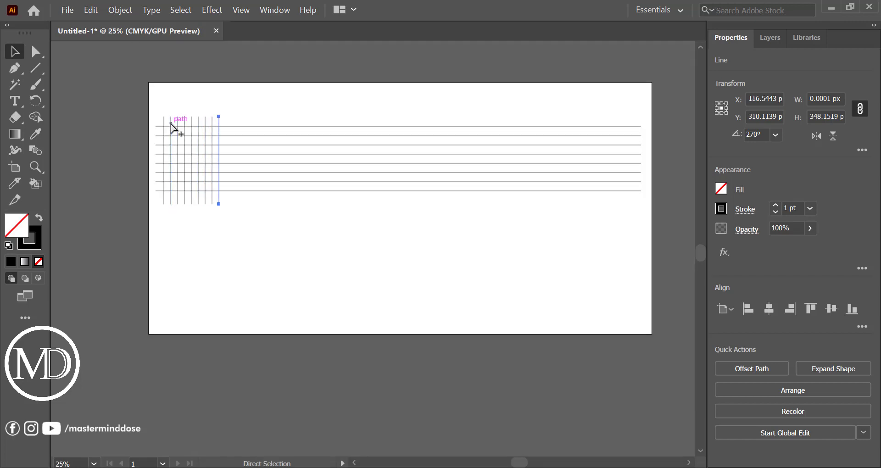
key(ctrl+d)
key(ctrl+d)
key(ctrl+d)
key(ctrl+d)
key(ctrl+d)
key(ctrl+d)
key(ctrl+d)
key(ctrl+d)
key(ctrl+d)
key(ctrl+d)
key(ctrl+d)
key(ctrl+d)
key(ctrl+d)
key(ctrl+d)
key(ctrl+d)
key(ctrl+d)
key(ctrl+d)
key(ctrl+d)
key(ctrl+d)
key(ctrl+d)
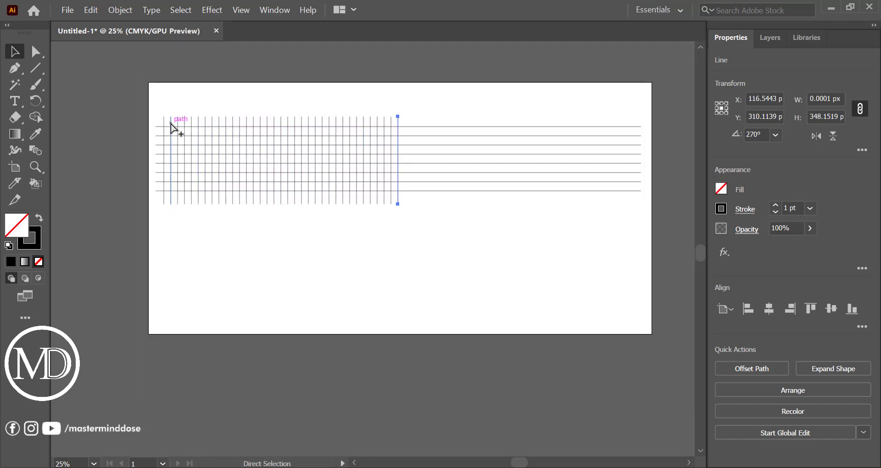
key(ctrl+d)
key(ctrl+d)
key(ctrl+d)
key(ctrl+d)
key(ctrl+d)
key(ctrl+d)
key(ctrl+d)
key(ctrl+d)
key(ctrl+d)
key(ctrl+d)
key(ctrl+d)
key(ctrl+d)
key(ctrl+d)
key(ctrl+d)
key(ctrl+d)
key(ctrl+d)
key(ctrl+d)
key(ctrl+d)
key(ctrl+d)
key(ctrl+d)
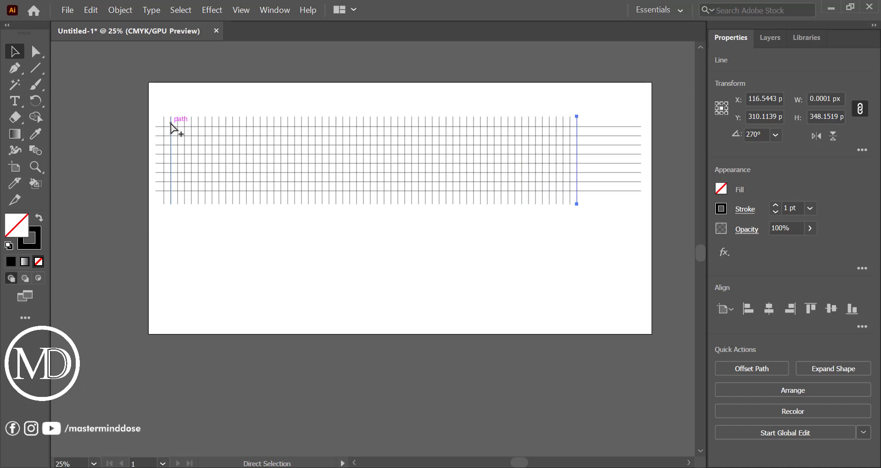
click(245, 247)
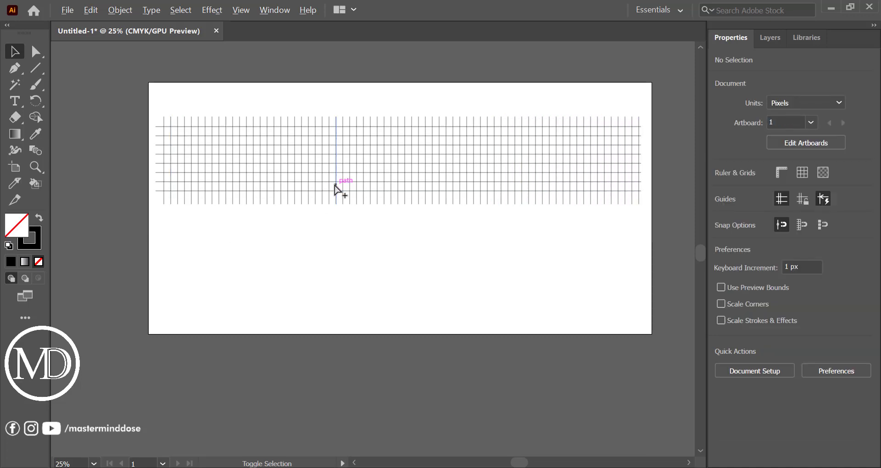
Step: Select the whole line grid and set up Shape Builder with a black fill and no stroke
scroll(338, 188, up, 5)
scroll(338, 188, down, 5)
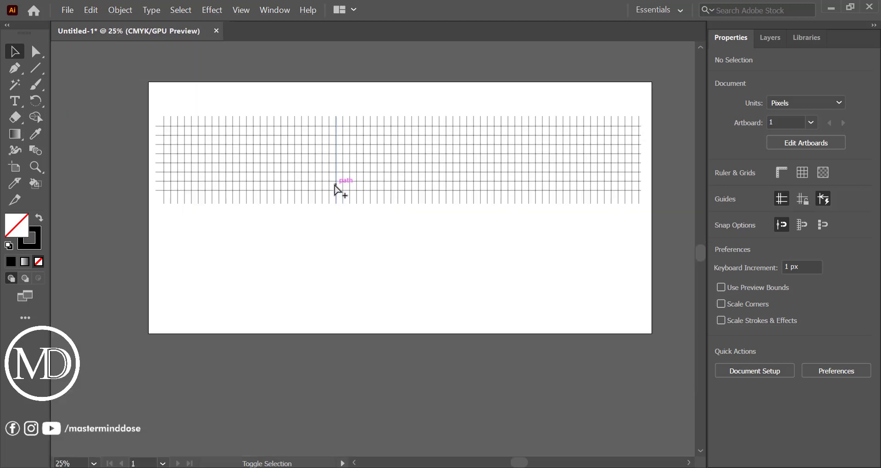
drag(159, 97, 655, 229)
scroll(617, 172, up, 3)
scroll(618, 172, up, 6)
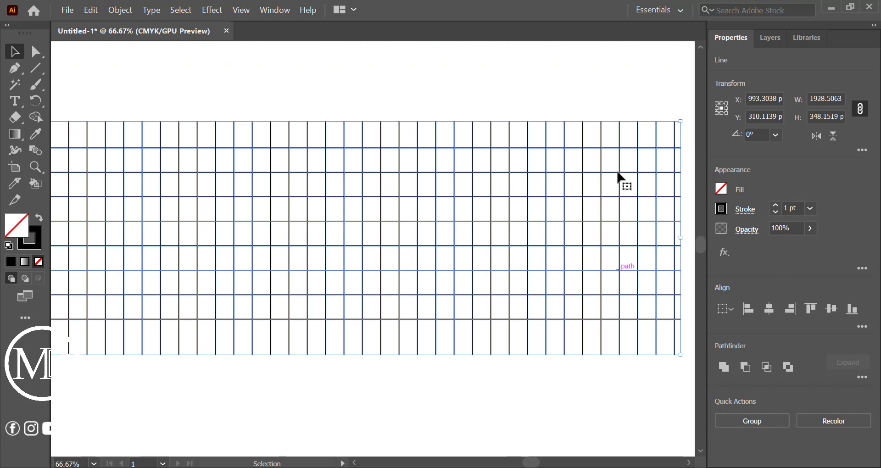
scroll(632, 298, right, 4)
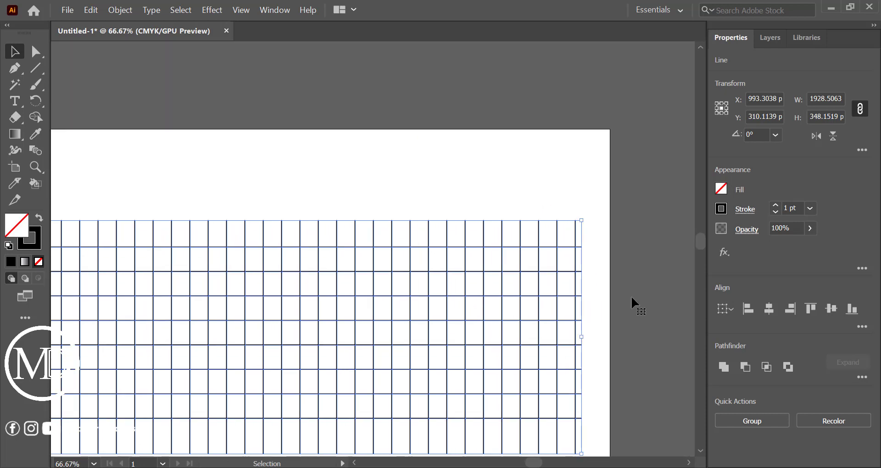
scroll(632, 298, down, 3)
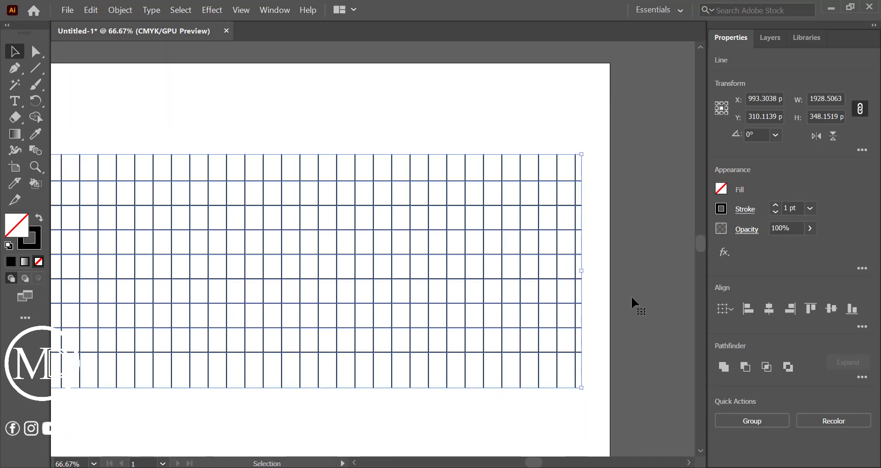
click(39, 114)
click(40, 217)
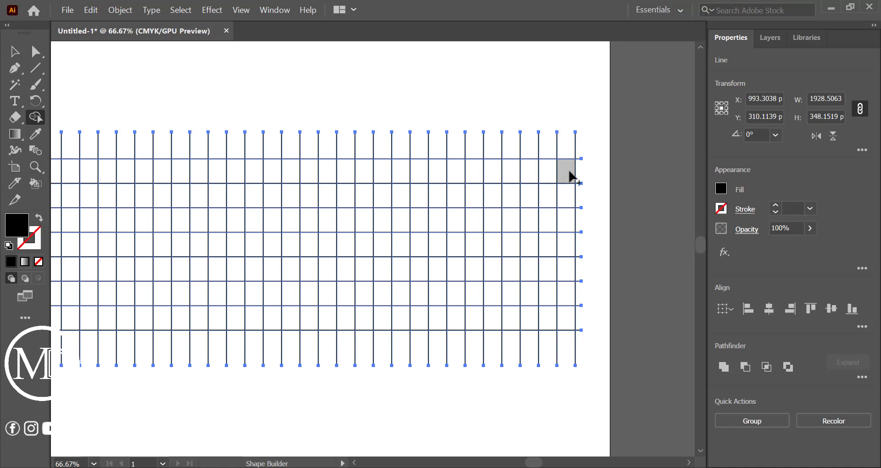
Step: Merge cells at the grid's right end into five five-cell stems joined along their base, with a five-cell bar and a single-cell dot beneath
drag(569, 195, 569, 274)
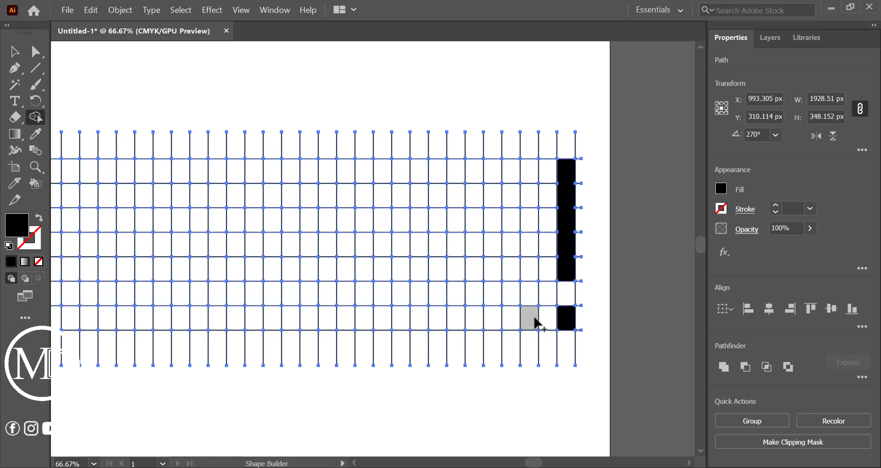
drag(535, 318, 453, 323)
drag(529, 177, 526, 269)
drag(492, 170, 498, 271)
drag(456, 180, 458, 270)
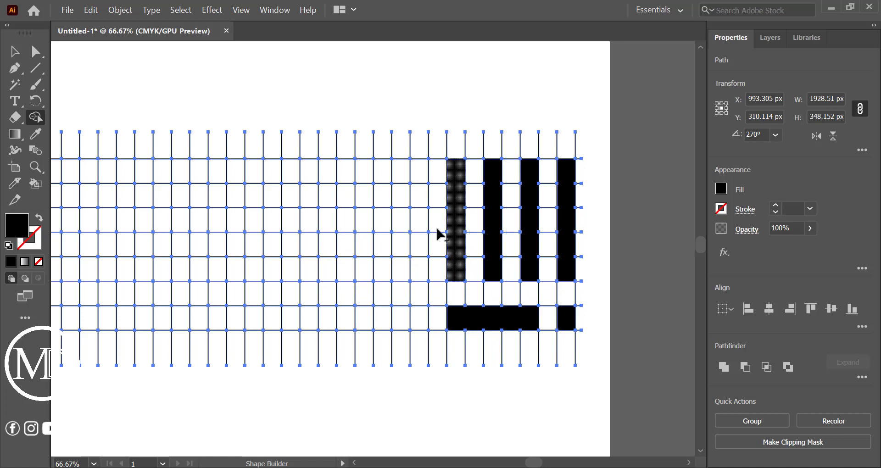
mouse_move(421, 180)
mouse_down()
mouse_move(417, 266)
mouse_move(574, 273)
mouse_up()
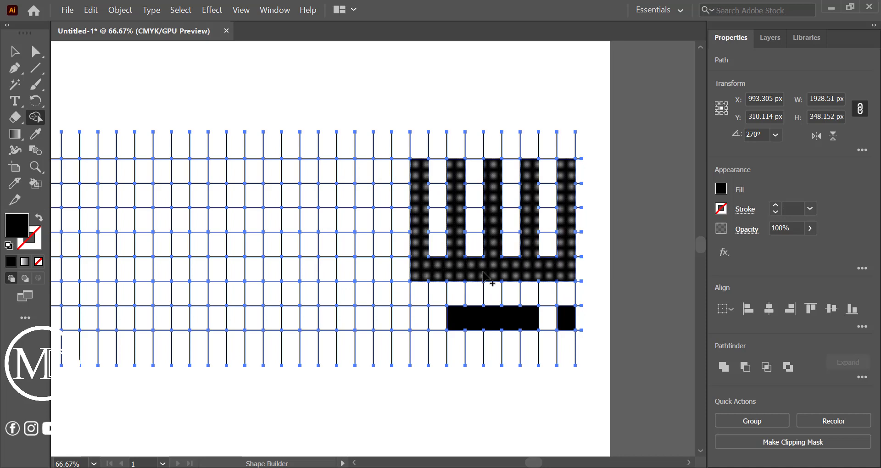
Step: Extend the stems' base and lower bar leftward, and merge cells into a looped letter whose left stem runs down to the lower bar
scroll(482, 277, left, 3)
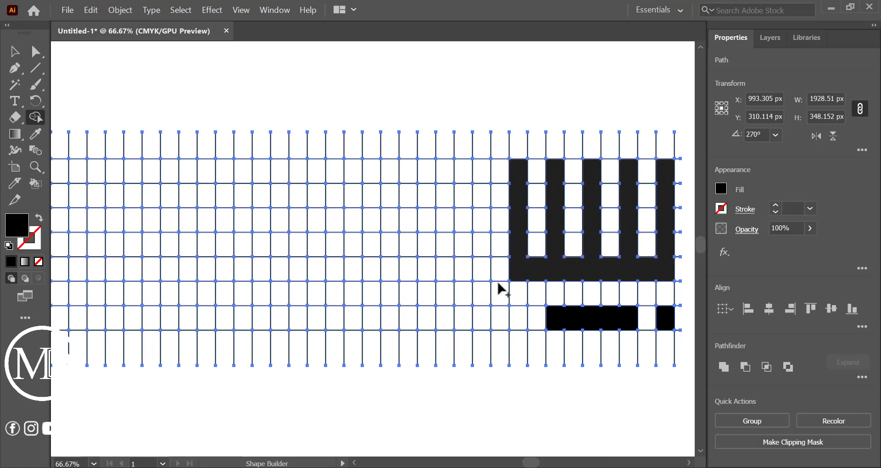
drag(564, 318, 444, 319)
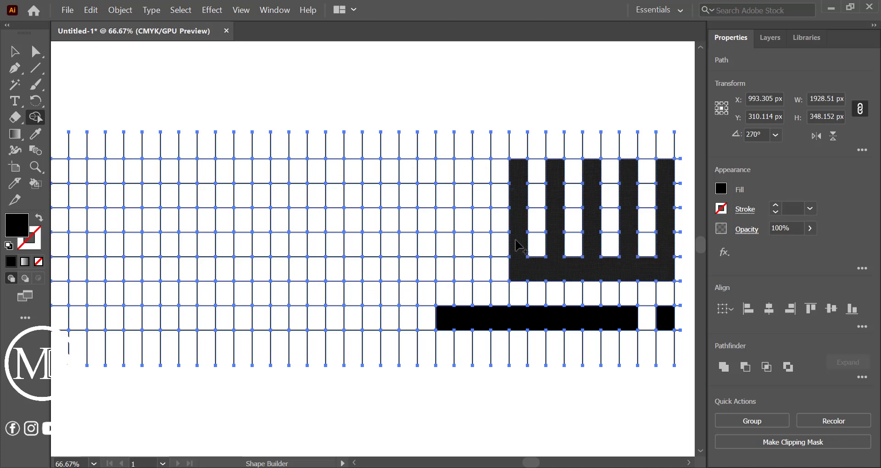
mouse_move(514, 266)
mouse_down()
mouse_move(497, 269)
mouse_move(480, 221)
mouse_move(484, 181)
mouse_move(425, 168)
mouse_move(423, 199)
mouse_move(481, 225)
mouse_up()
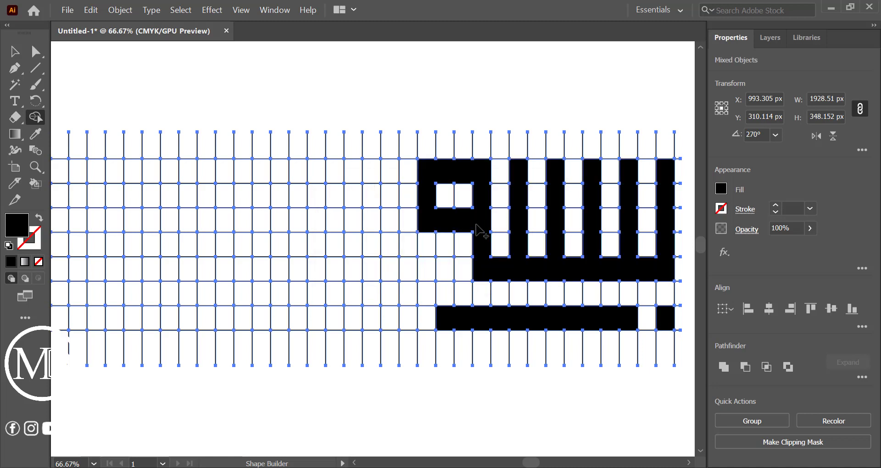
mouse_move(425, 227)
mouse_down()
mouse_move(425, 306)
mouse_move(435, 319)
mouse_move(460, 321)
mouse_up()
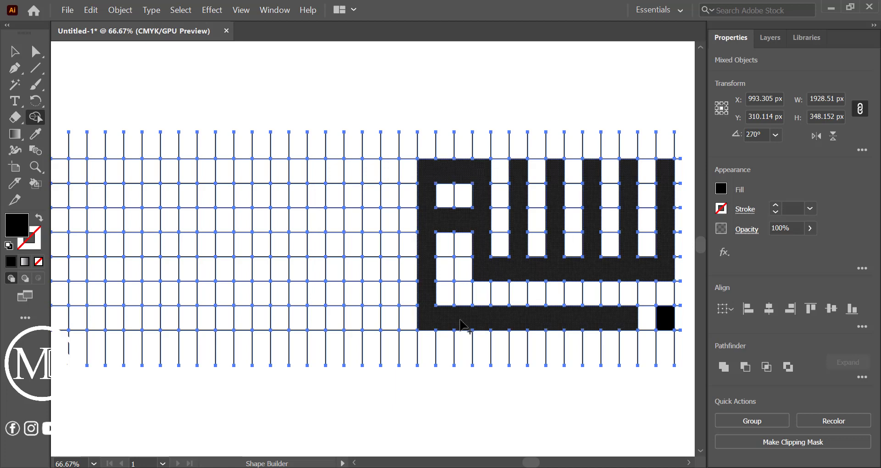
scroll(461, 324, down, 3)
scroll(462, 324, up, 2)
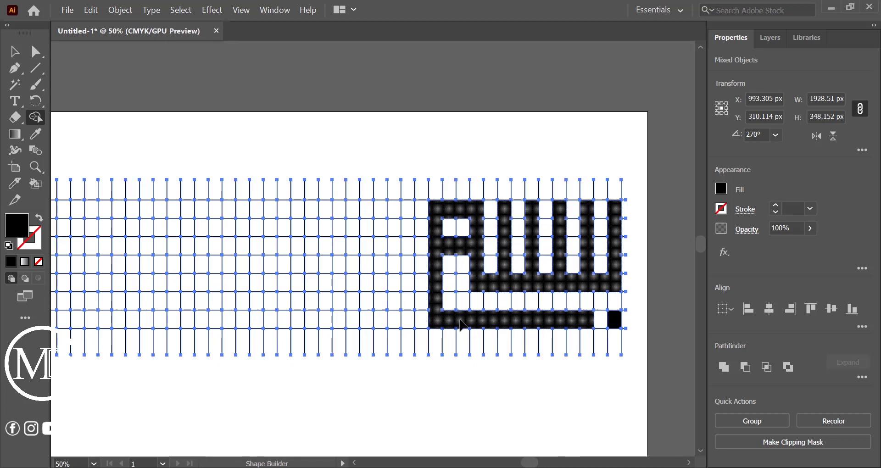
scroll(461, 323, up, 2)
scroll(461, 323, left, 3)
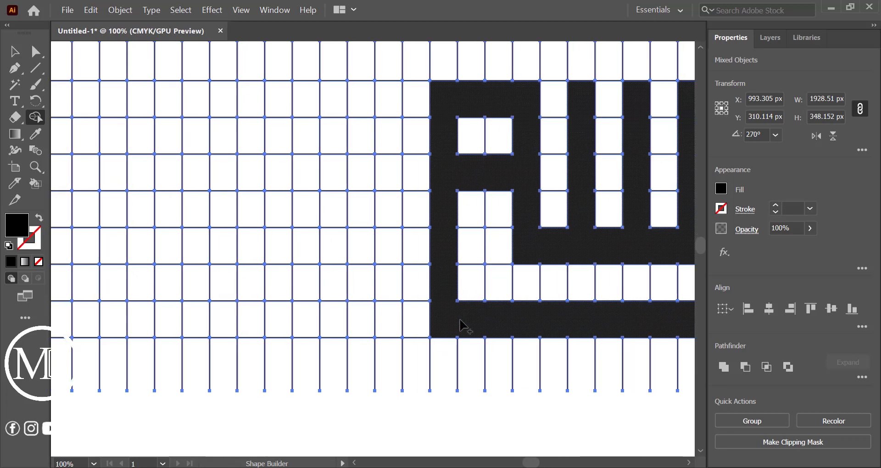
Step: Merge cells left of the looped letter into a separate seven-cell stem and a U shape with two seven-cell stems joined at the base
scroll(460, 320, up, 3)
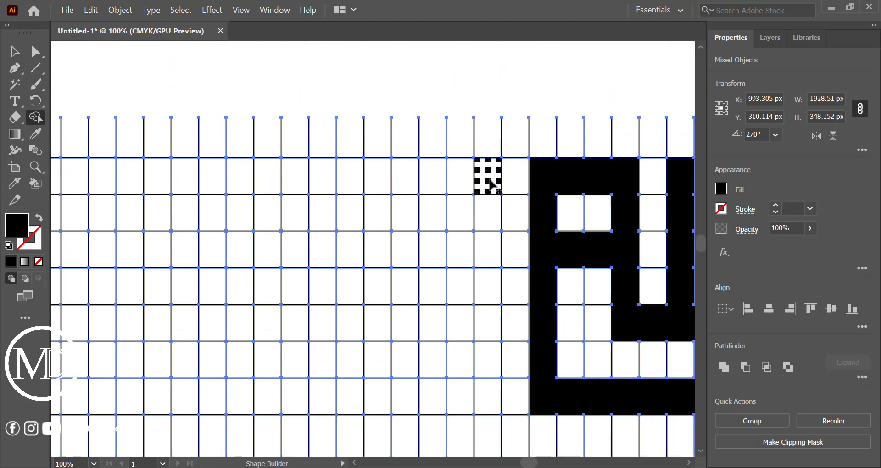
mouse_move(489, 181)
mouse_down()
mouse_move(492, 367)
mouse_move(489, 340)
mouse_up()
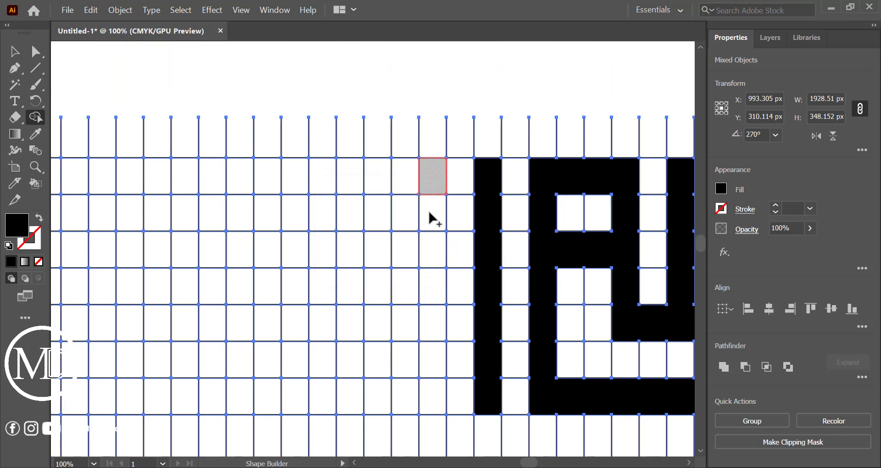
mouse_move(433, 219)
mouse_down()
mouse_move(435, 395)
mouse_move(380, 399)
mouse_move(371, 394)
mouse_move(375, 185)
mouse_up()
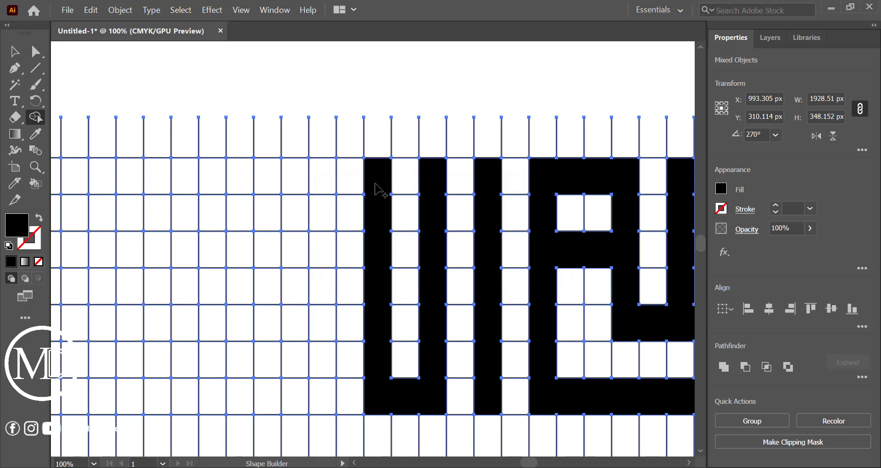
Step: Extend the U's left stem five cells leftward along the top row, and merge a looped letter with a four-cell upper bar onto its base
scroll(375, 186, left, 5)
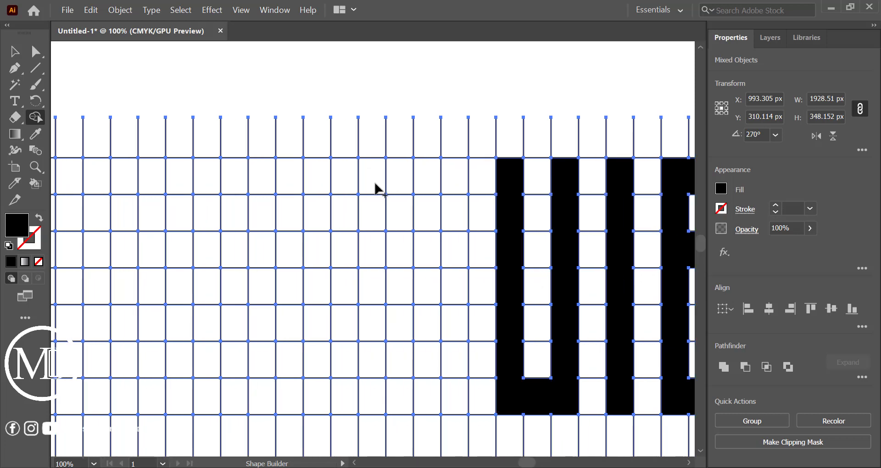
drag(372, 183, 509, 184)
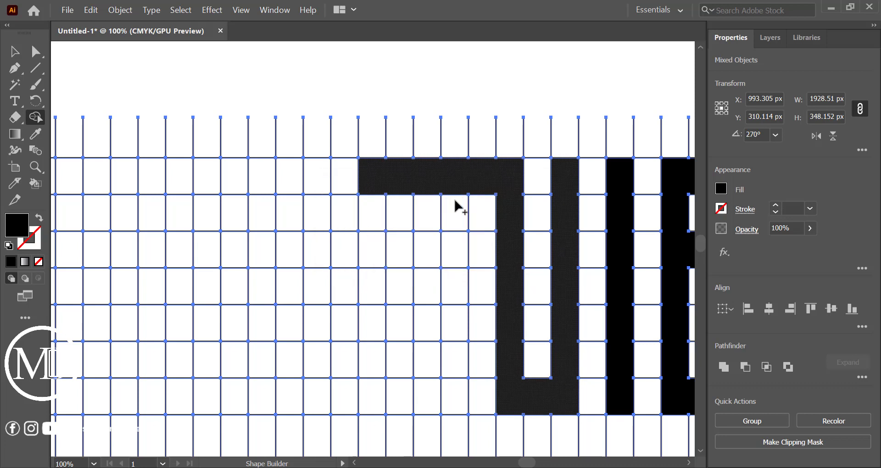
drag(375, 238, 449, 248)
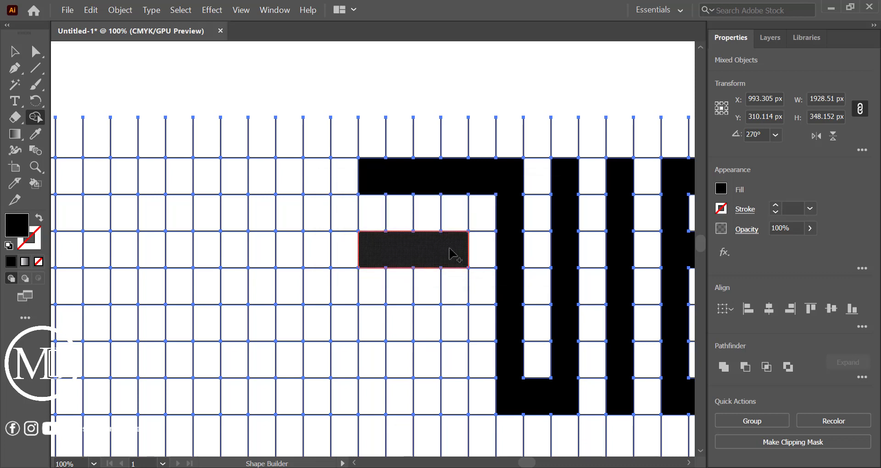
drag(452, 252, 450, 390)
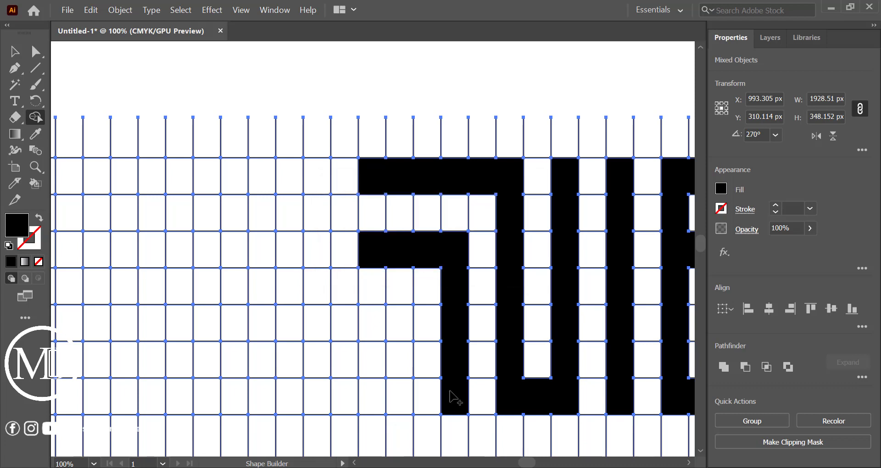
mouse_move(448, 400)
mouse_down()
mouse_move(496, 398)
mouse_move(374, 399)
mouse_move(371, 323)
mouse_move(452, 321)
mouse_up()
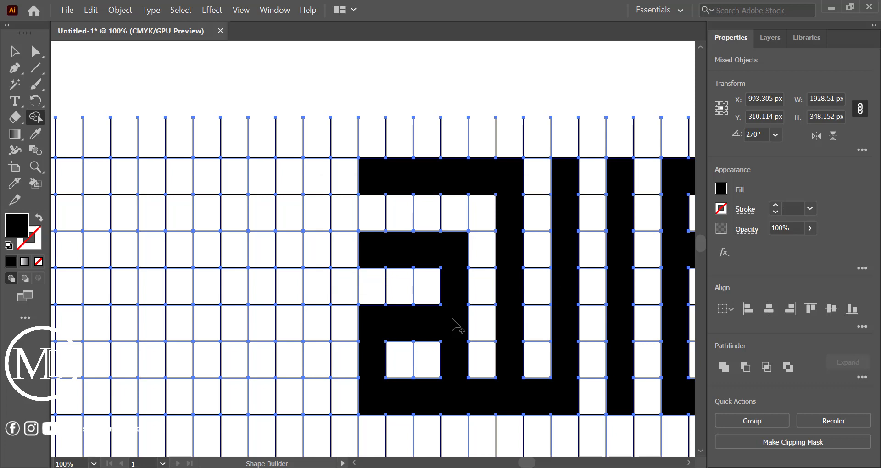
Step: Merge a separate seven-cell stem and, left of it, another seven-cell stem with an eight-cell base carrying a two-cell tooth
scroll(454, 325, left, 5)
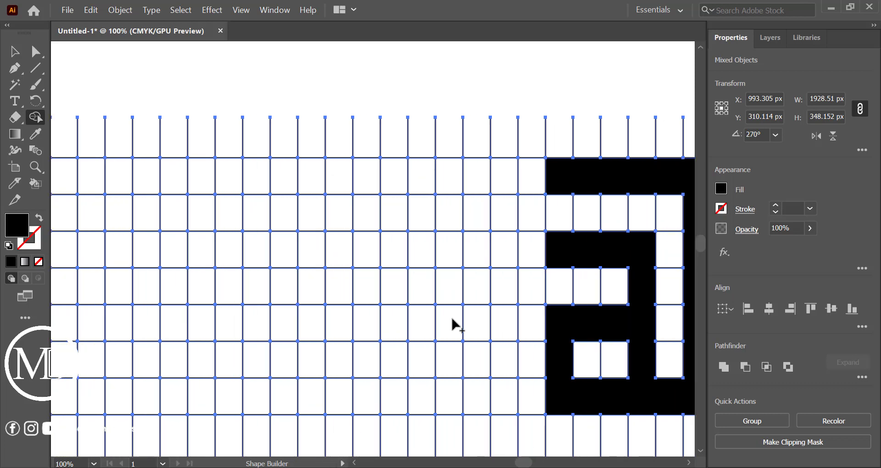
drag(506, 183, 504, 406)
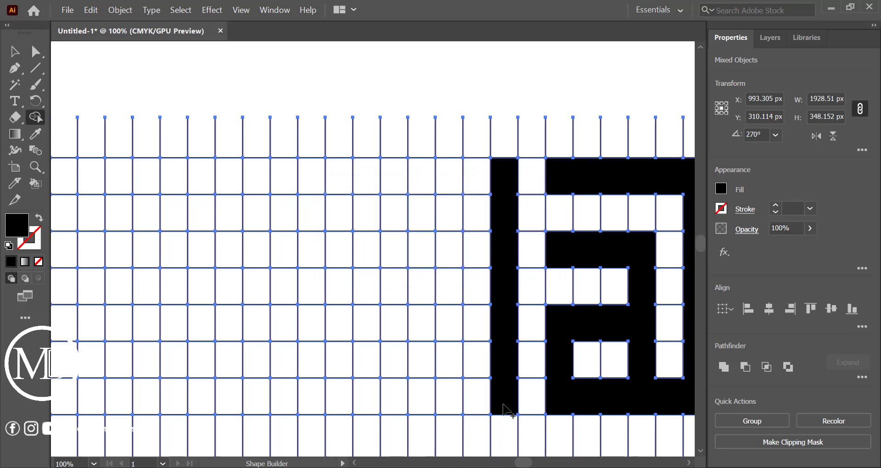
mouse_move(448, 178)
mouse_down()
mouse_move(452, 397)
mouse_move(398, 377)
mouse_move(395, 324)
mouse_move(393, 344)
mouse_up()
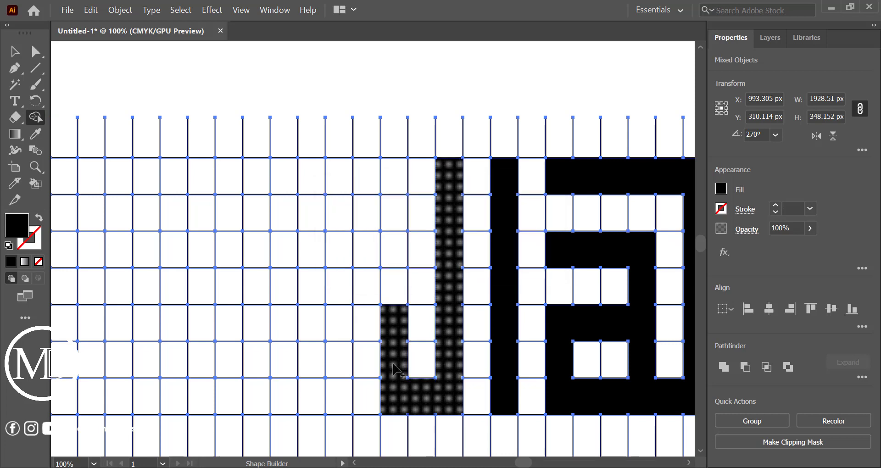
drag(391, 407, 266, 407)
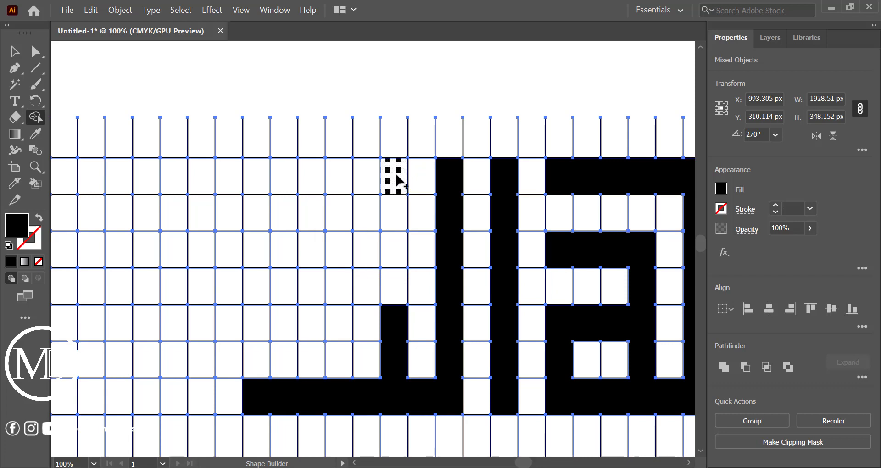
Step: Merge a letter above the tooth with five-cell top and seven-cell lower bars, a small loop beneath, and a five-cell left stem
drag(394, 179, 396, 246)
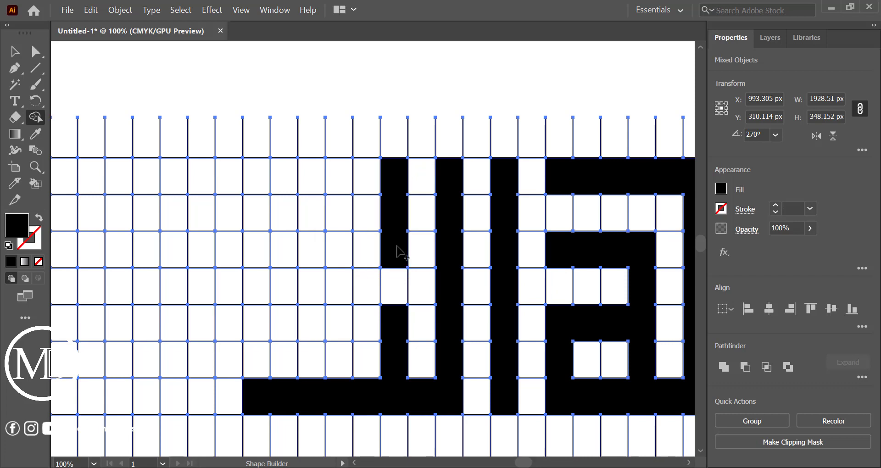
drag(287, 183, 394, 180)
drag(394, 258, 231, 251)
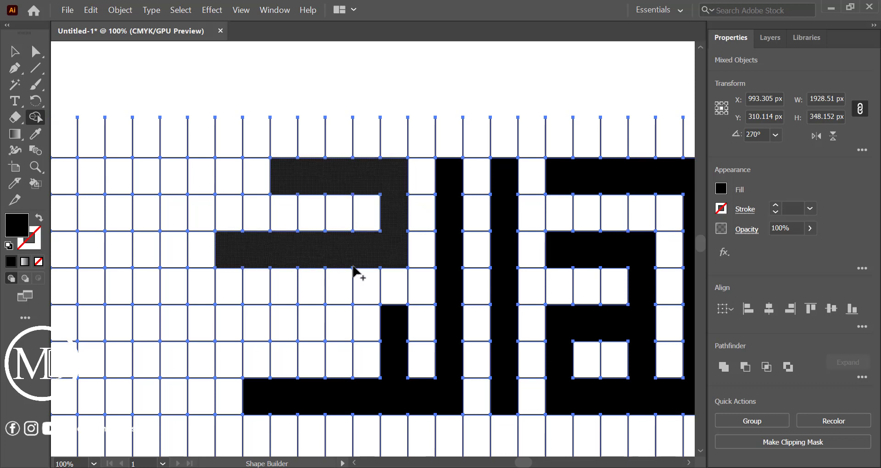
mouse_move(339, 267)
mouse_down()
mouse_move(335, 326)
mouse_move(325, 330)
mouse_move(283, 324)
mouse_move(283, 273)
mouse_up()
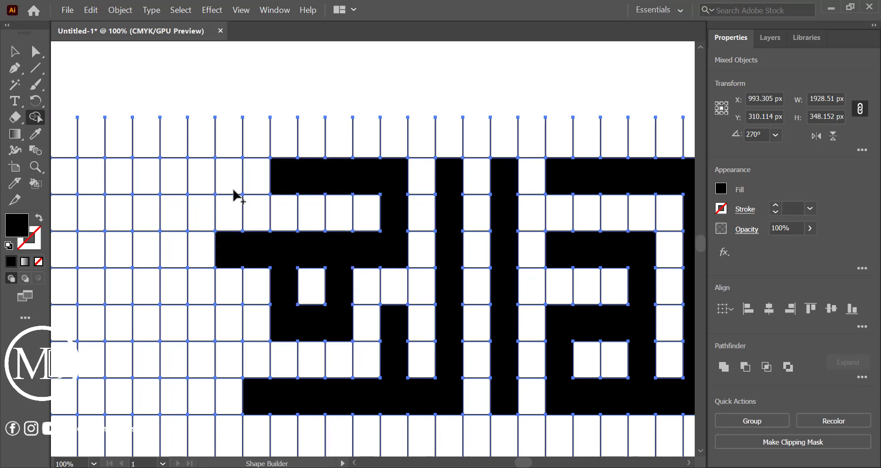
mouse_move(234, 193)
mouse_down()
mouse_move(223, 247)
mouse_move(227, 329)
mouse_up()
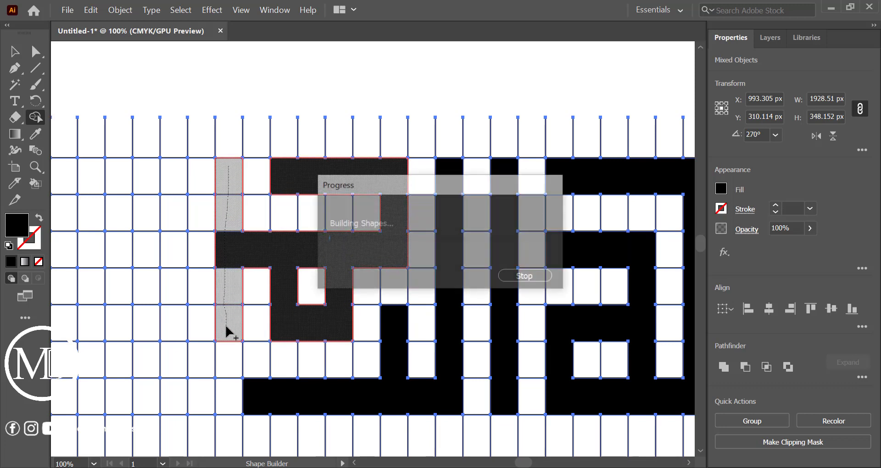
Step: Extend the left stem's foot five cells leftward into a five-cell stem curling inward, and lengthen the base bar to the same left edge
scroll(229, 331, left, 5)
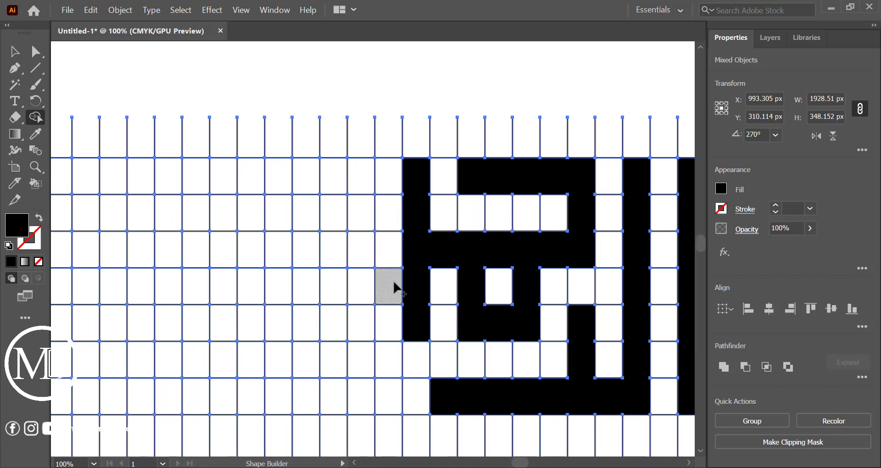
drag(403, 337, 285, 330)
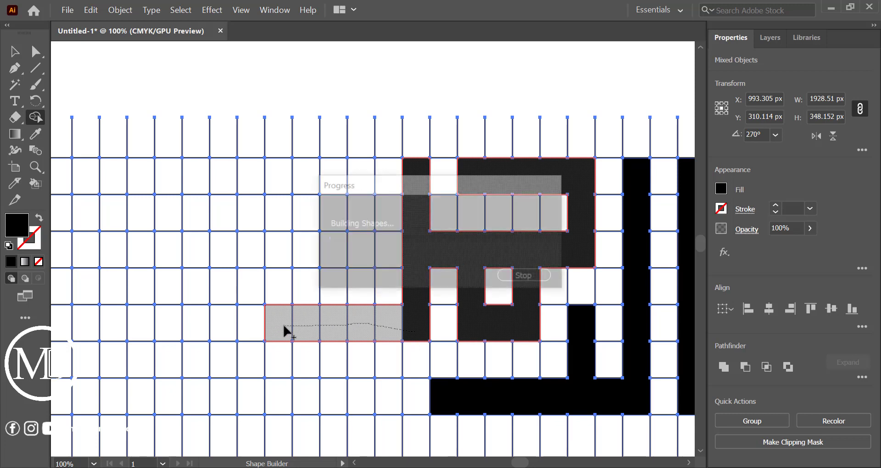
drag(279, 185, 285, 308)
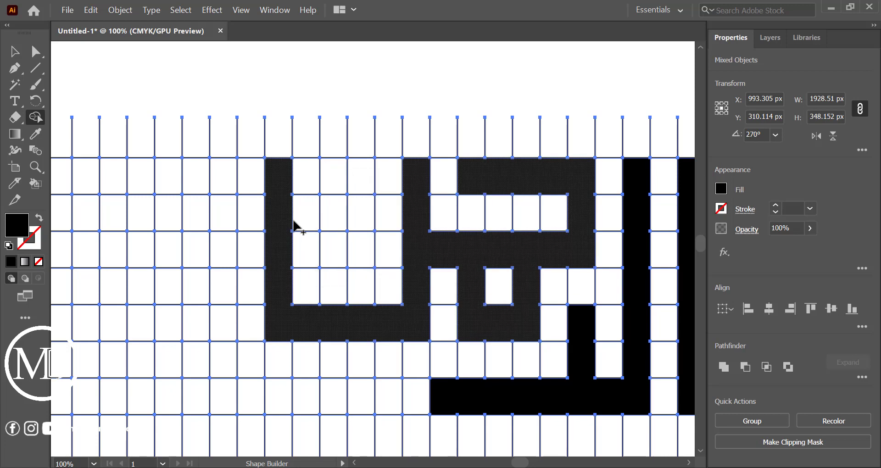
mouse_move(293, 187)
mouse_down()
mouse_move(336, 180)
mouse_move(335, 255)
mouse_up()
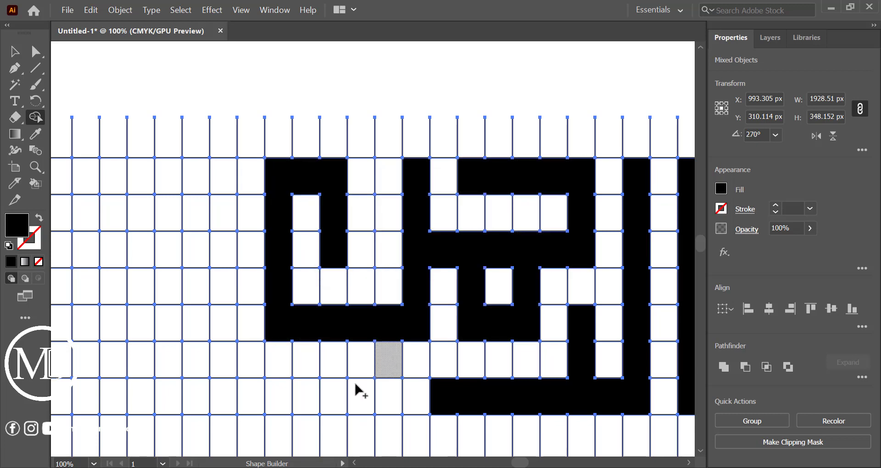
drag(285, 404, 452, 400)
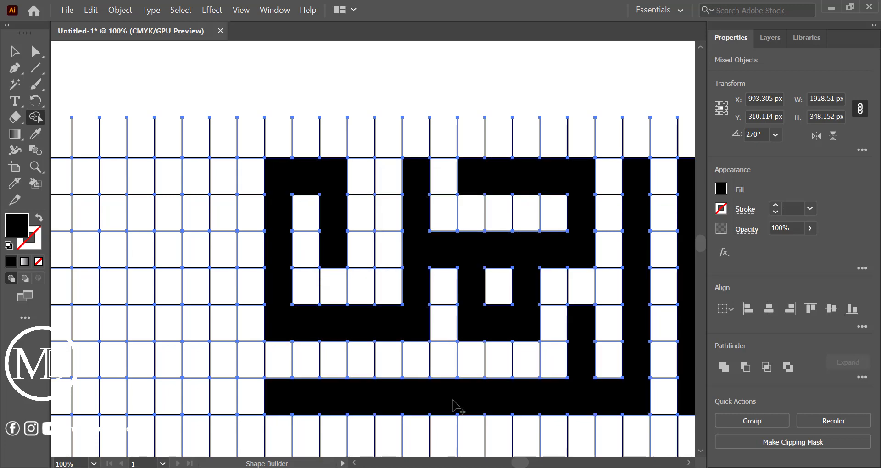
Step: Merge a separate seven-cell stem, another joined at its base to a three-cell tooth, and a detached three-cell stem above the tooth
scroll(454, 406, down, 2)
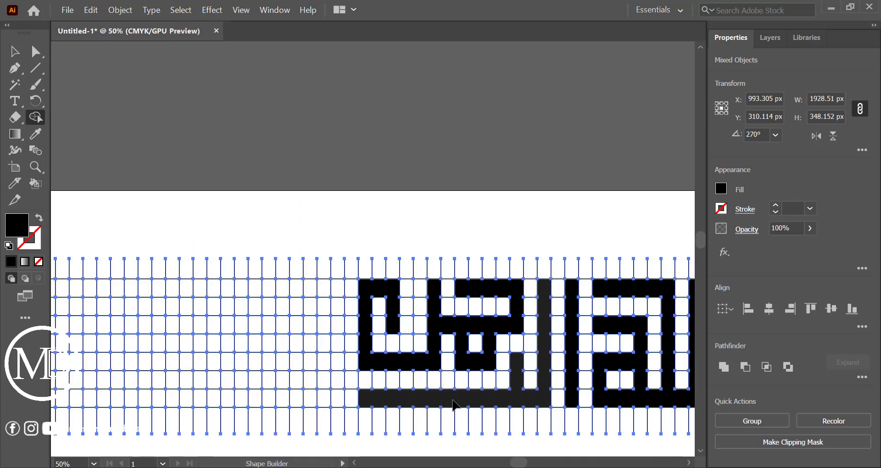
scroll(454, 406, left, 3)
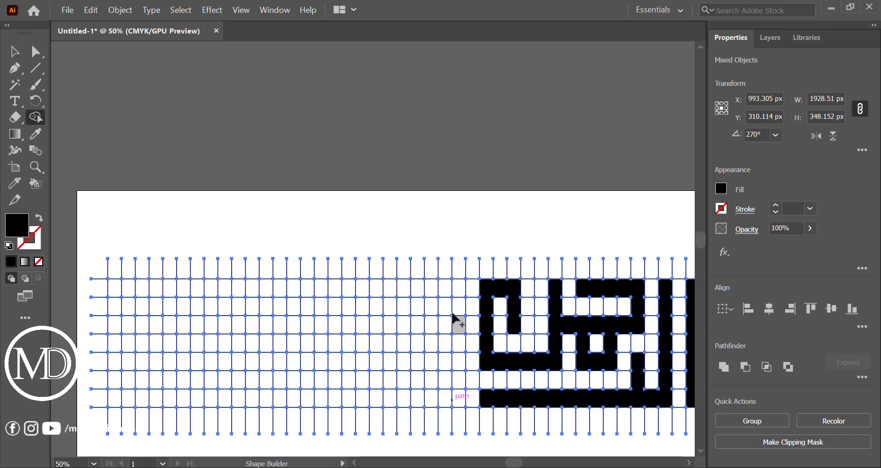
drag(459, 292, 458, 399)
scroll(436, 351, down, 3)
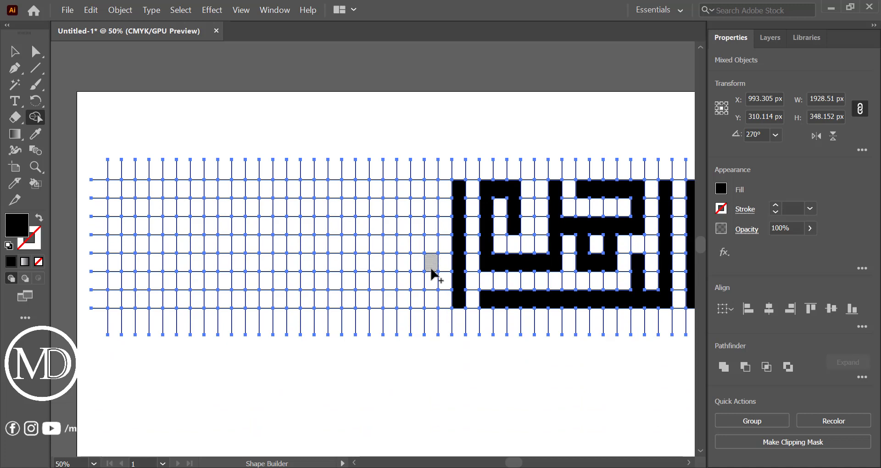
scroll(433, 270, up, 2)
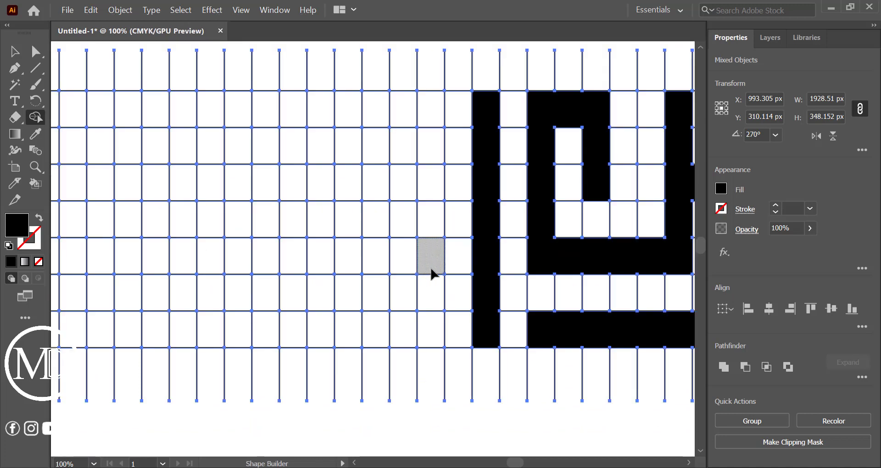
mouse_move(433, 114)
mouse_down()
mouse_move(429, 322)
mouse_move(377, 328)
mouse_move(376, 260)
mouse_up()
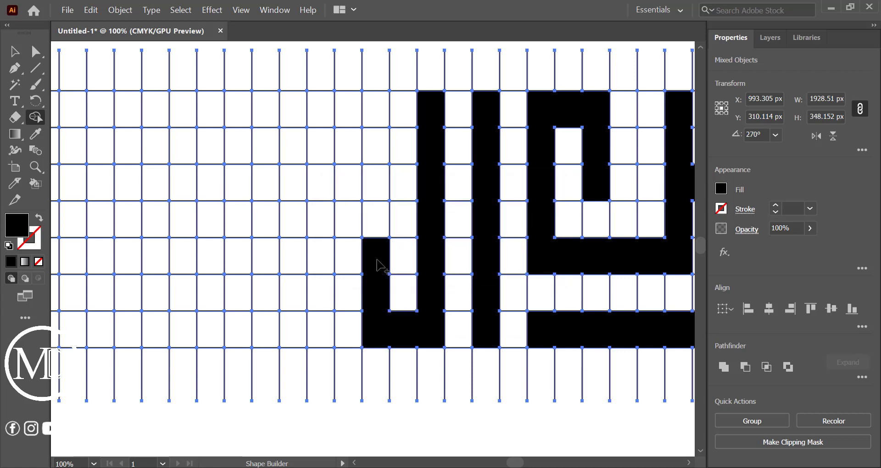
drag(371, 111, 376, 188)
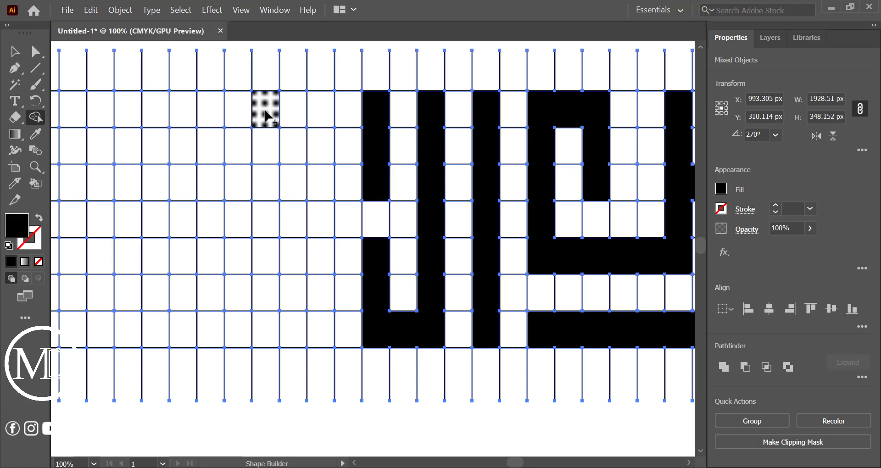
mouse_move(267, 117)
mouse_down()
mouse_move(321, 114)
mouse_move(239, 114)
mouse_up()
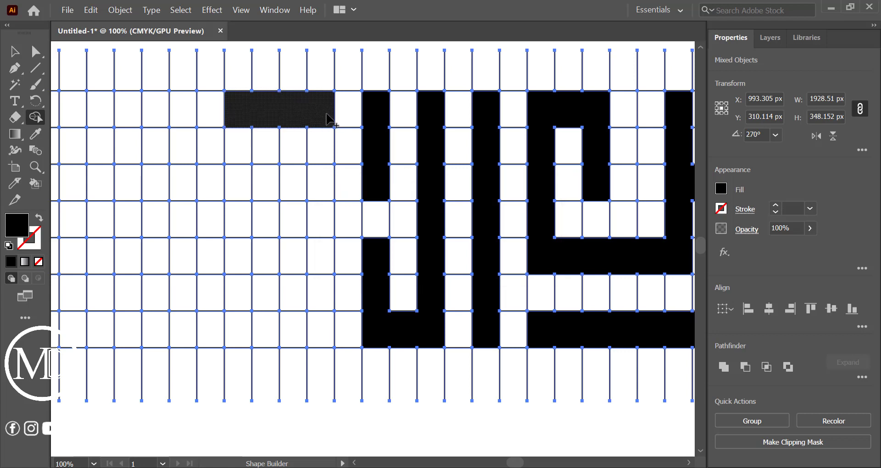
mouse_move(327, 119)
mouse_down()
mouse_move(321, 181)
mouse_move(175, 188)
mouse_move(183, 115)
mouse_up()
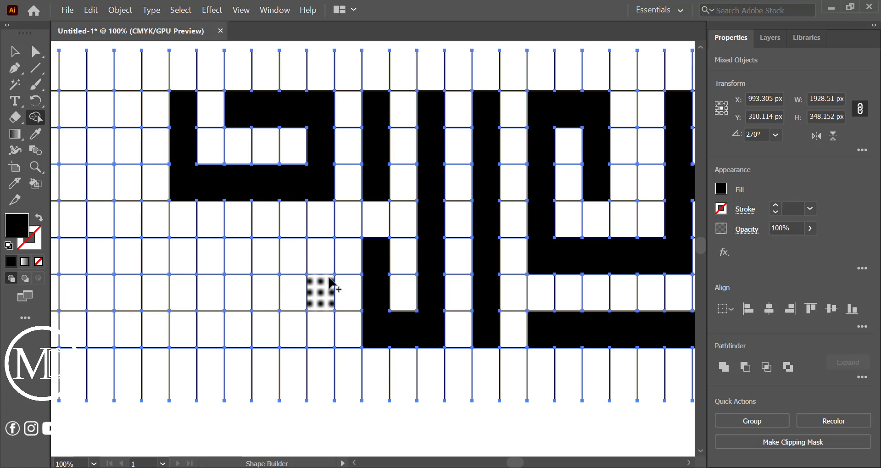
key(ctrl+z)
key(ctrl+z)
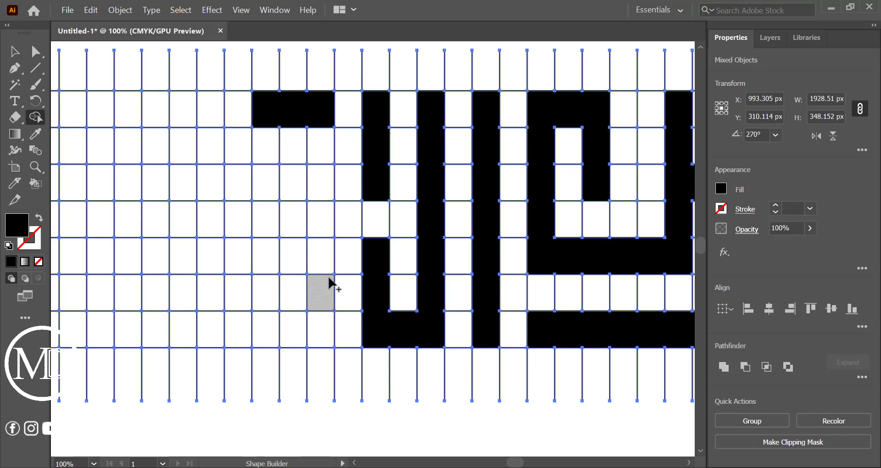
key(ctrl+z)
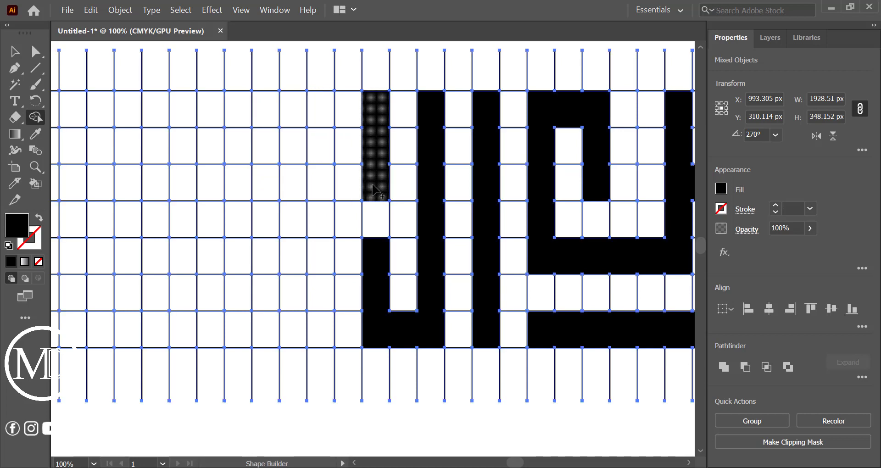
Step: Extend the detached three-cell stem into a letter with a six-cell top bar, an eight-cell lower bar and a three-cell left stem
drag(375, 190, 296, 186)
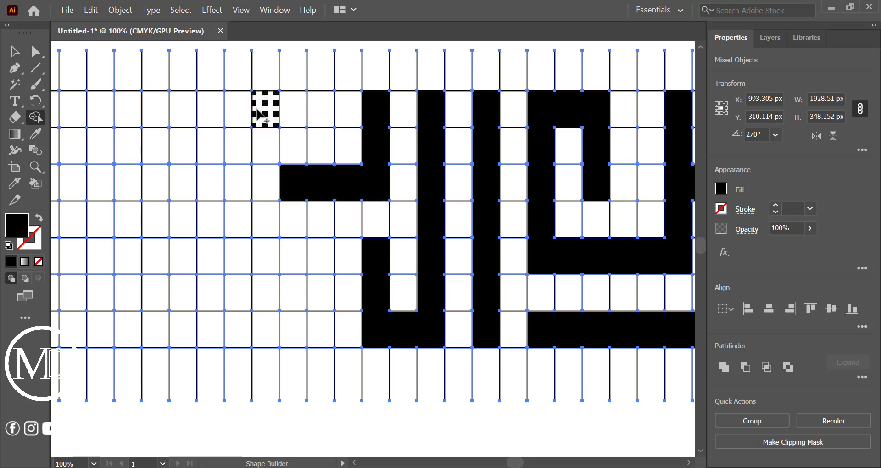
drag(242, 115, 367, 115)
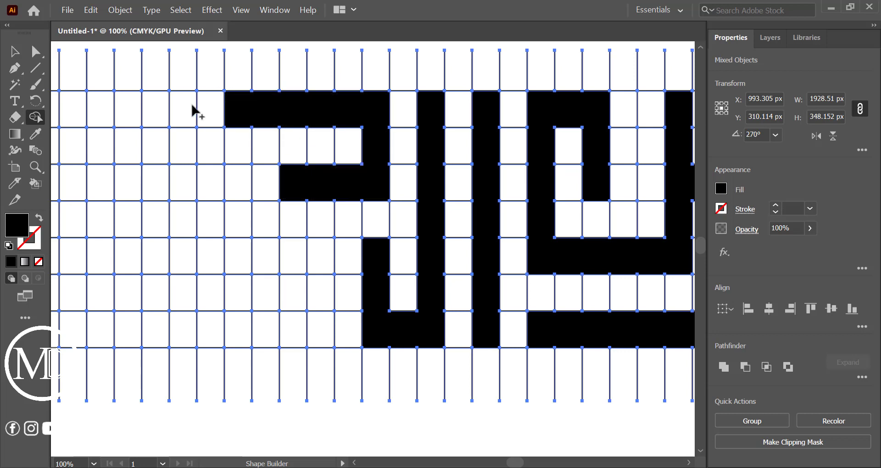
mouse_move(192, 108)
mouse_down()
mouse_move(188, 165)
mouse_move(275, 191)
mouse_move(305, 189)
mouse_up()
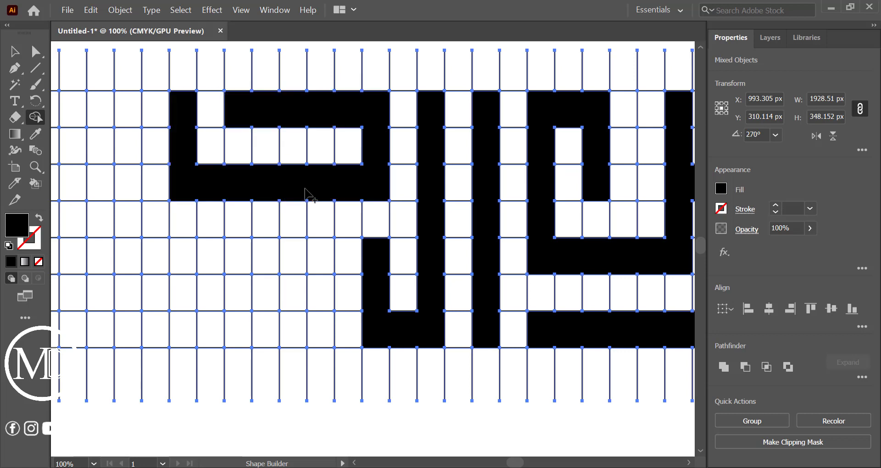
Step: Fill two single-cell dots beneath the letter, one cell apart, and lengthen the base bar leftward to the upper letter's left edge
click(316, 257)
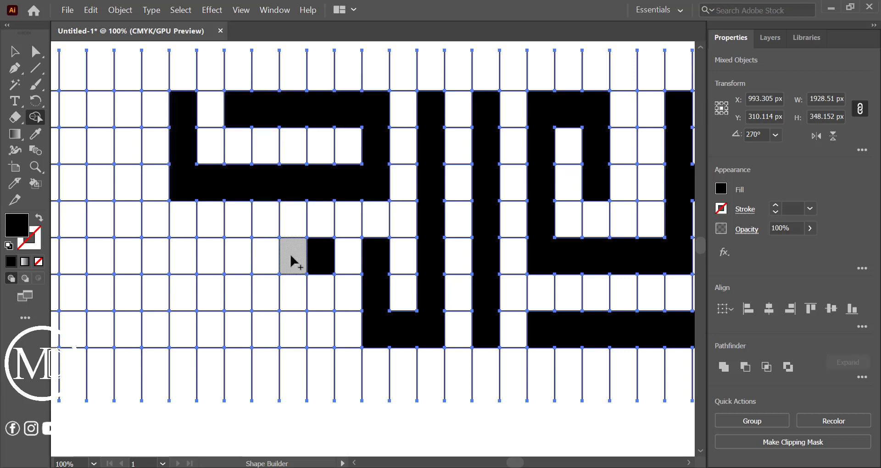
click(290, 255)
key(ctrl+z)
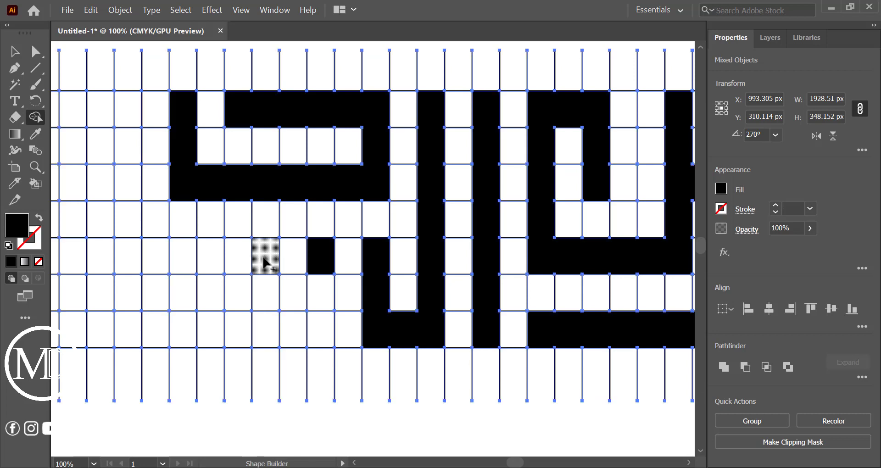
click(264, 256)
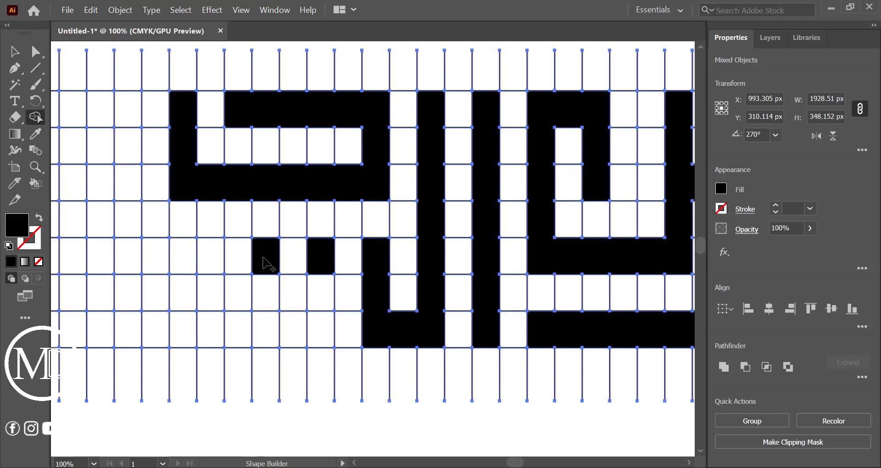
drag(388, 331, 172, 334)
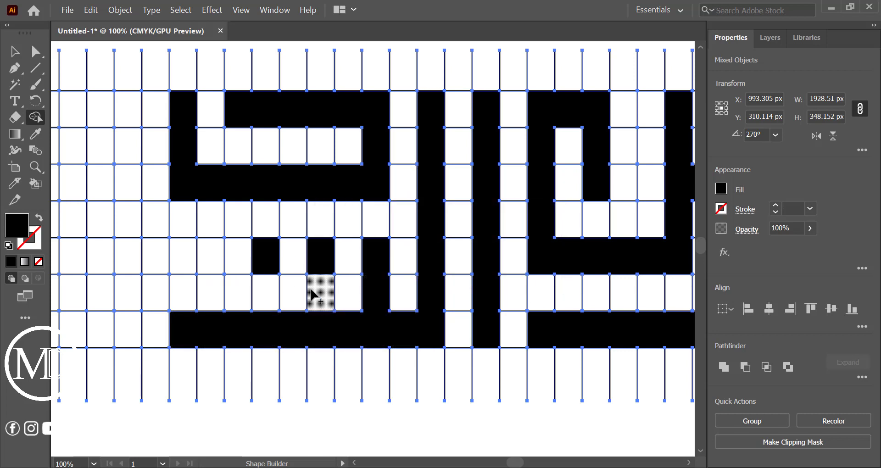
Step: Add a four-cell-wide loop left of the upper letter, a tail curling back seven cells beneath, and lengthen the base bar five cells
scroll(314, 295, left, 5)
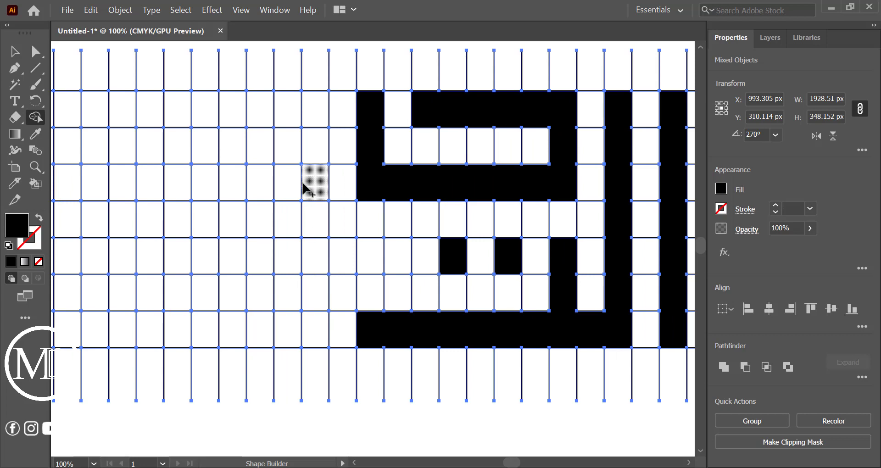
drag(376, 188, 324, 187)
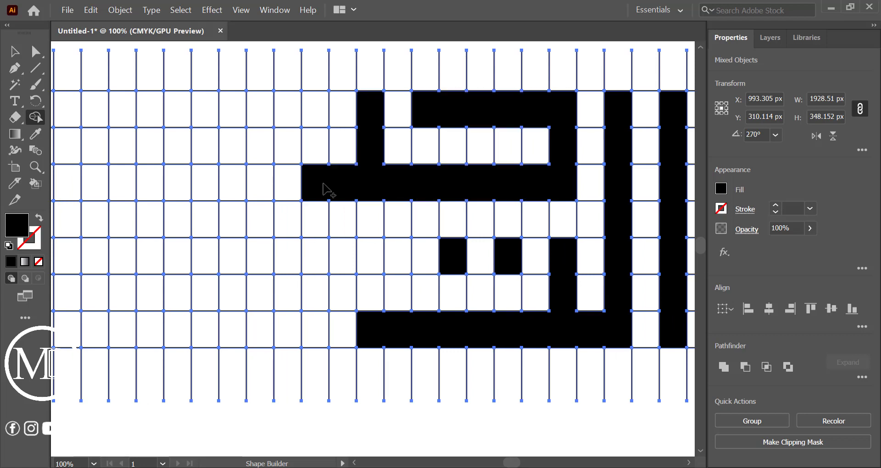
mouse_move(313, 149)
mouse_down()
mouse_move(313, 114)
mouse_move(246, 110)
mouse_move(230, 173)
mouse_move(312, 179)
mouse_up()
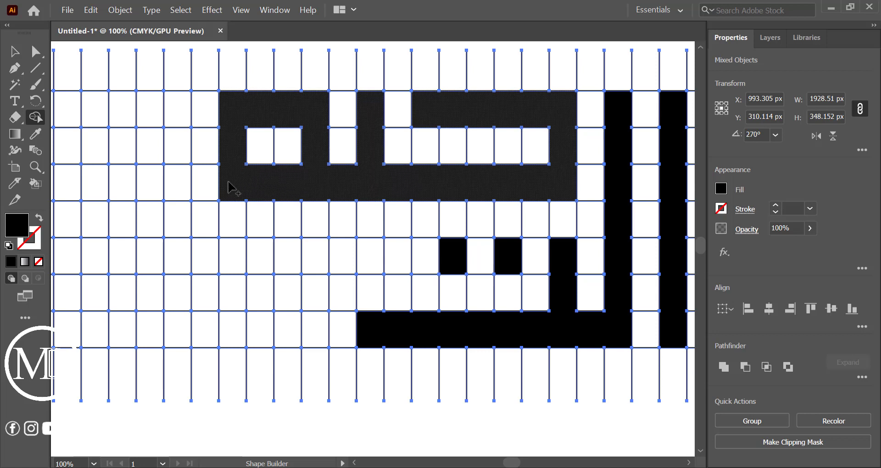
mouse_move(224, 121)
mouse_down()
mouse_move(238, 329)
mouse_move(391, 329)
mouse_up()
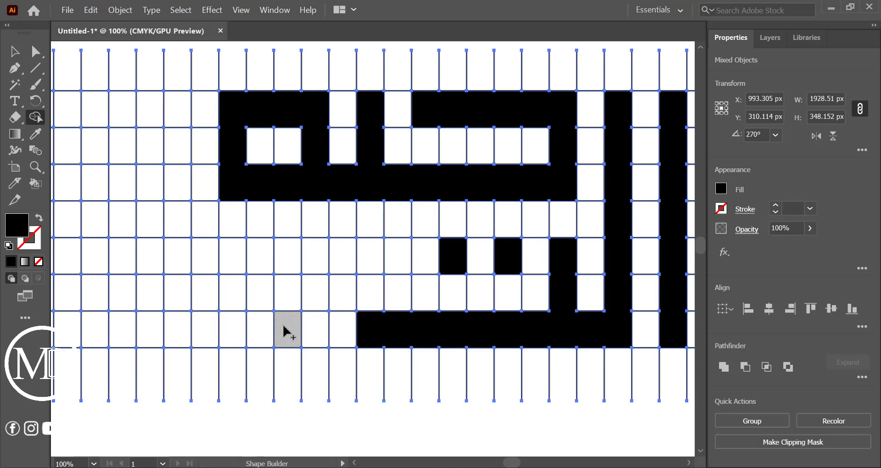
drag(237, 330, 386, 331)
mouse_move(231, 186)
mouse_down()
mouse_move(234, 273)
mouse_move(390, 258)
mouse_up()
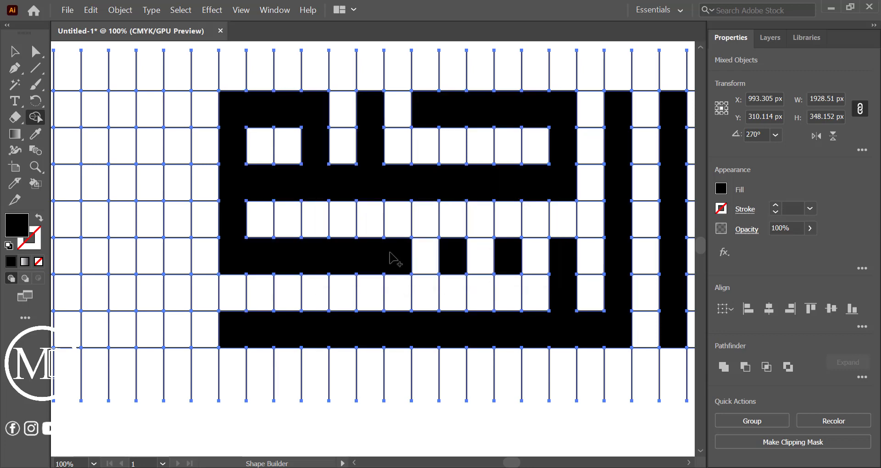
Step: Select the leftmost word's shapes with its separate stem and try moving them below the grid
scroll(390, 258, down, 2)
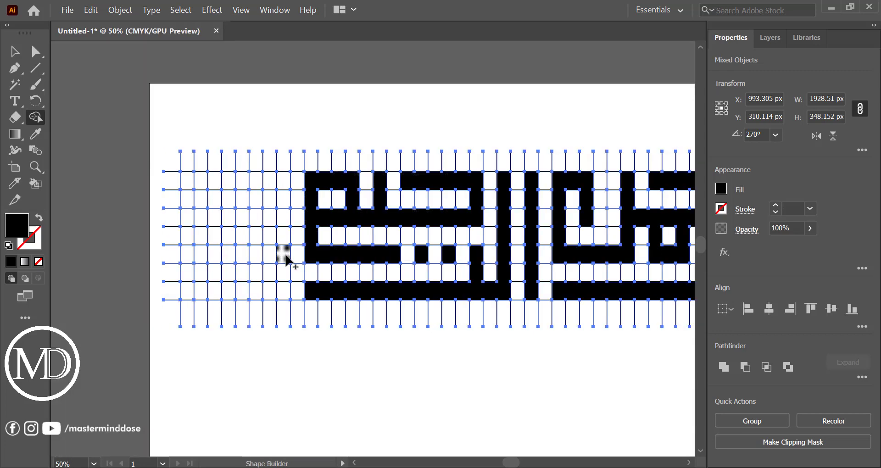
scroll(286, 256, down, 3)
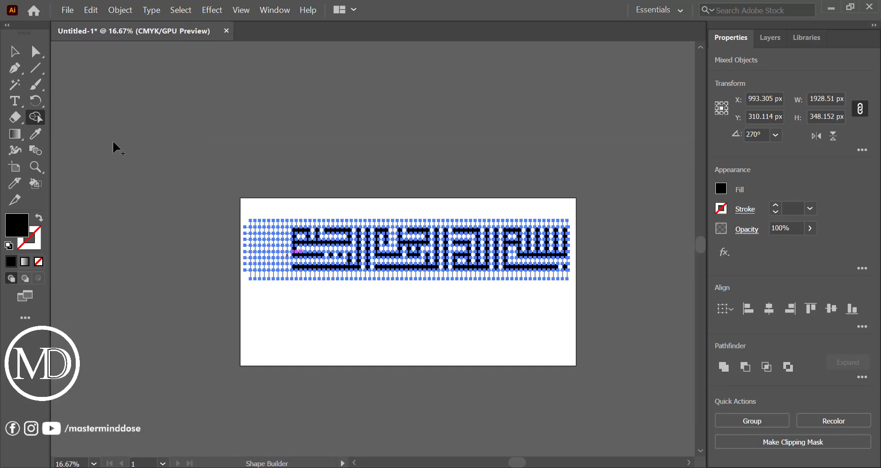
click(15, 51)
click(387, 182)
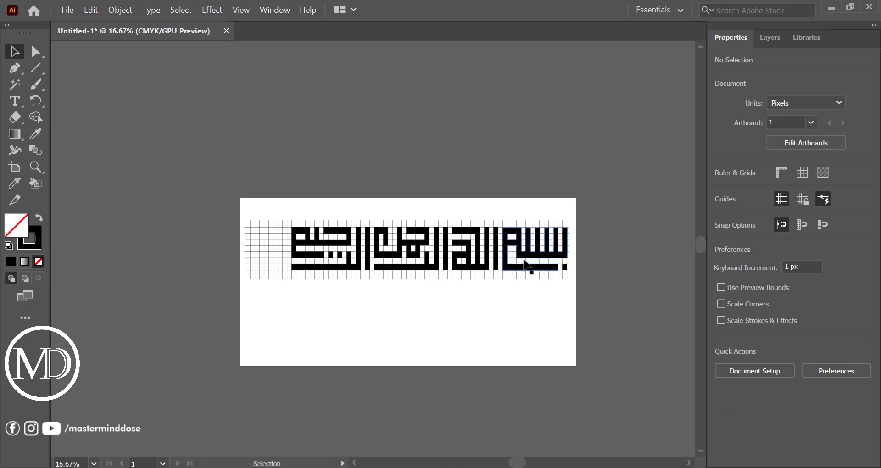
shift+click(391, 251)
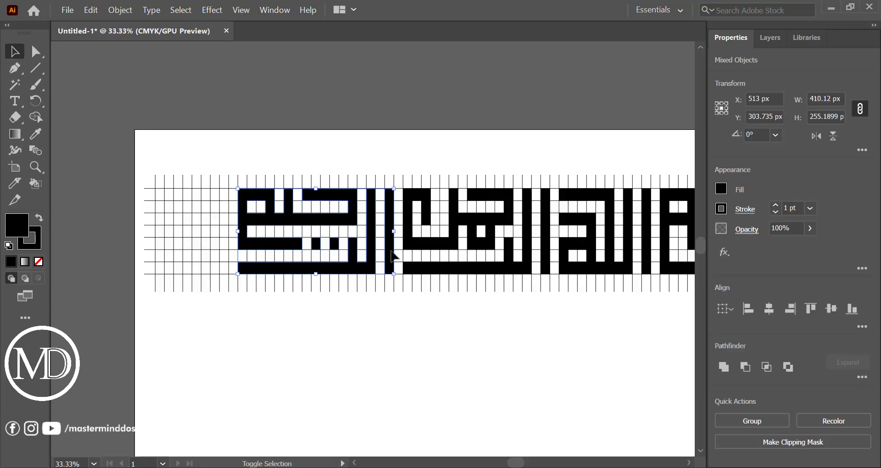
drag(392, 256, 392, 381)
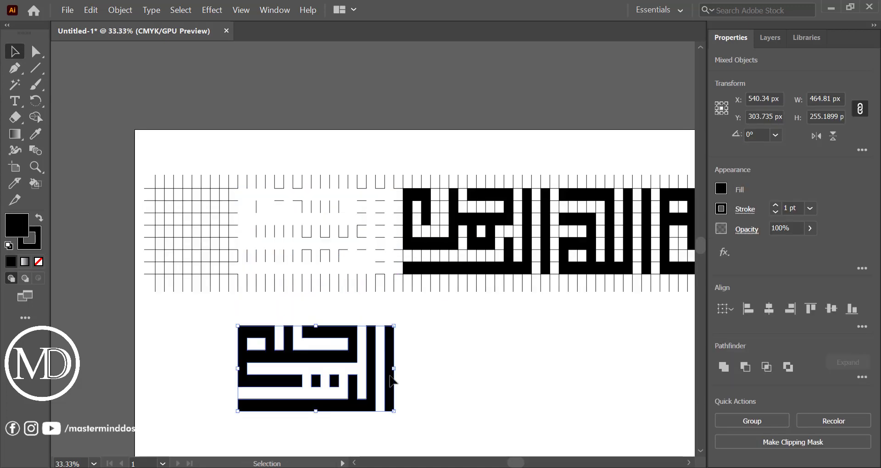
key(ctrl+z)
Step: Add the remaining words' shapes to the selection and move the whole calligraphy off the grid into the empty area beneath it
shift+click(428, 268)
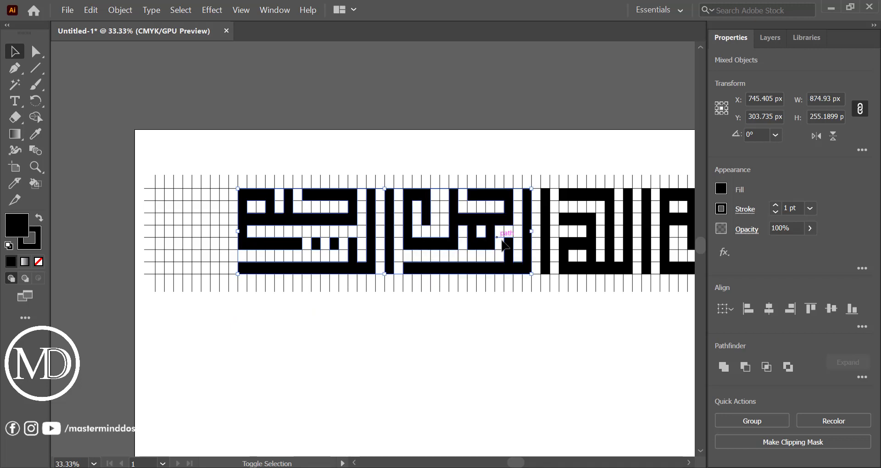
shift+click(545, 253)
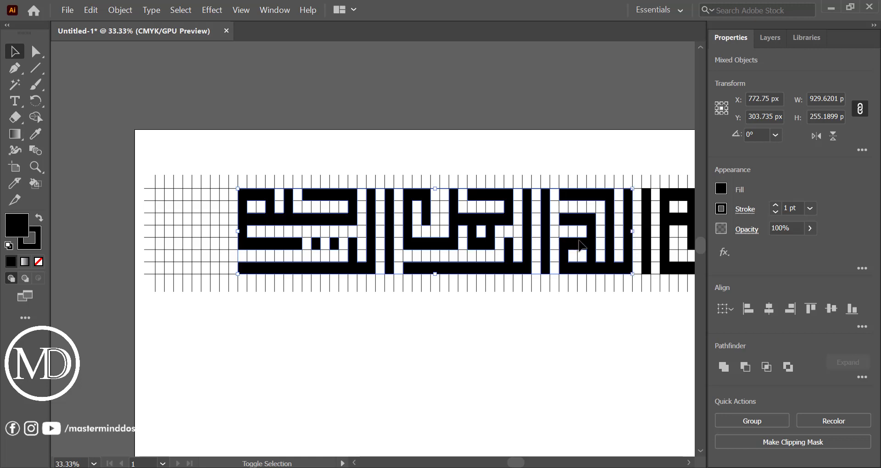
scroll(647, 243, right, 6)
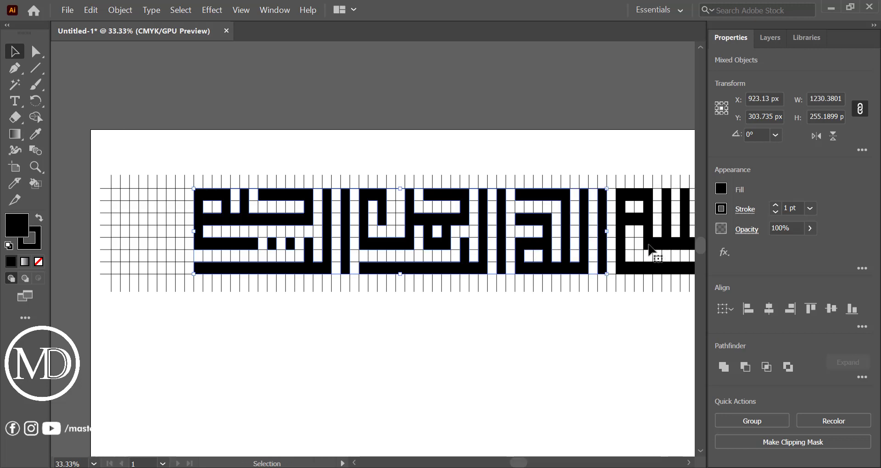
shift+click(447, 244)
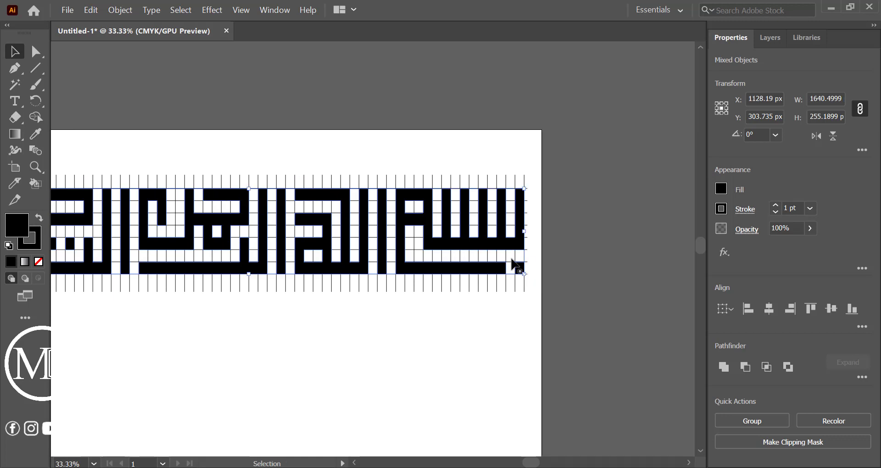
drag(503, 244, 492, 380)
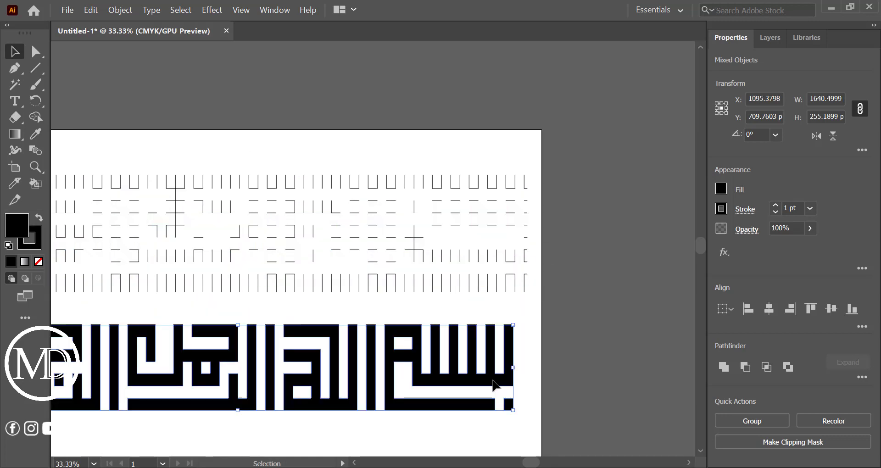
Step: Delete all leftover grid lines above the calligraphy
scroll(513, 335, down, 1)
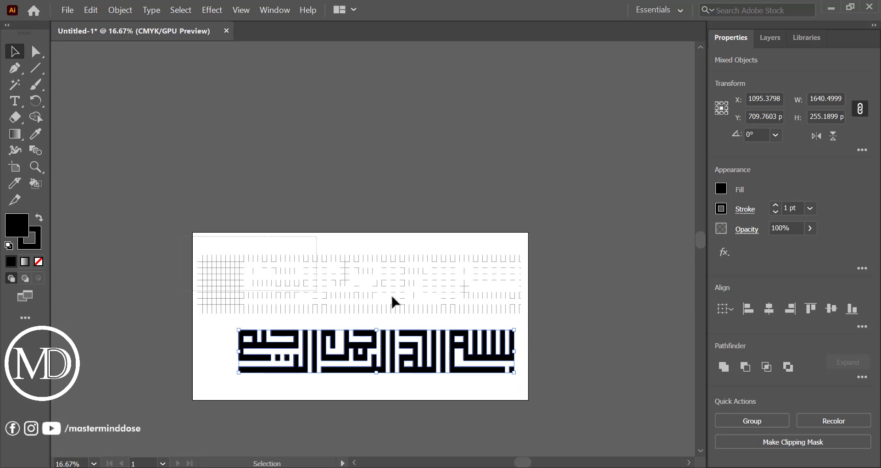
drag(181, 236, 550, 317)
key(Delete)
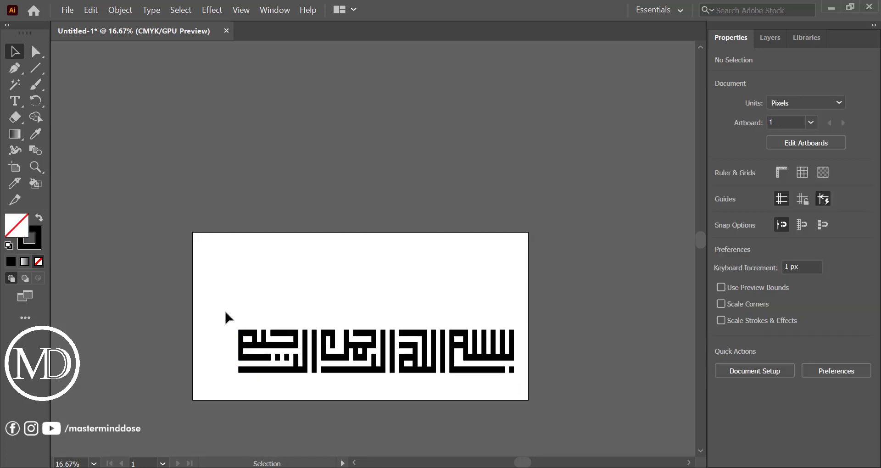
Step: Move the whole calligraphy up toward the middle of the artboard, to about X 986 px, Y 409 px
drag(216, 309, 537, 424)
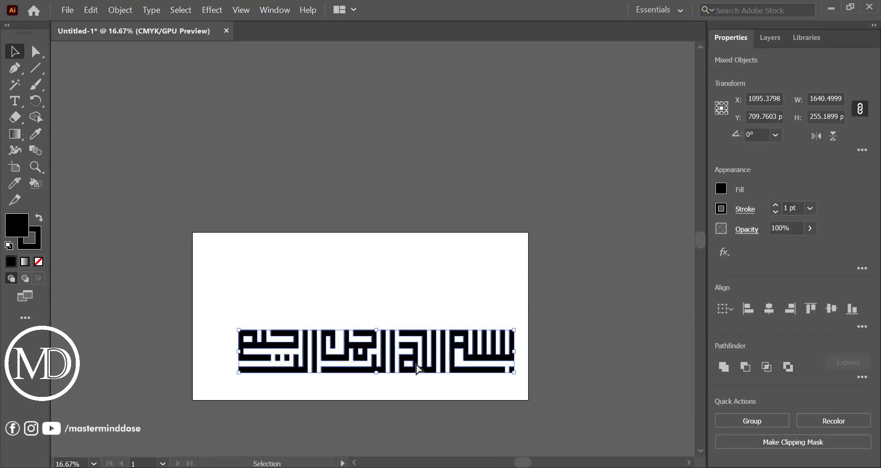
drag(417, 368, 400, 322)
click(455, 359)
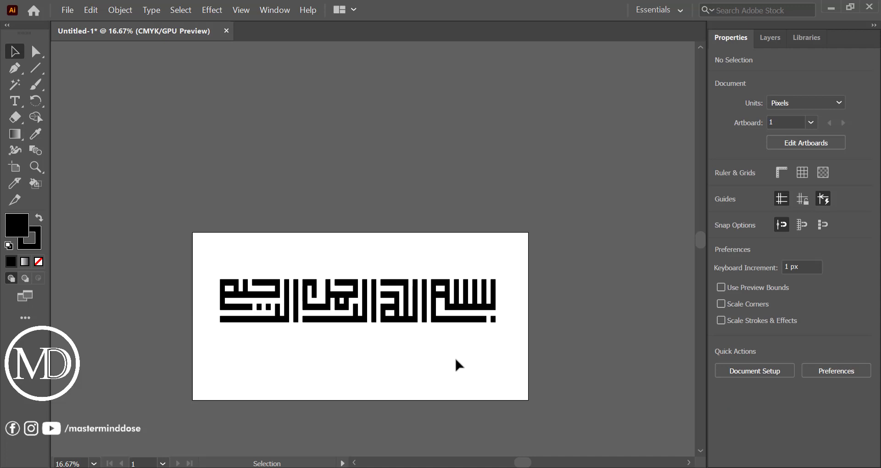
Step: Scale the calligraphy proportionally about its centre to about 1845 px wide and 287 px high
drag(190, 247, 507, 343)
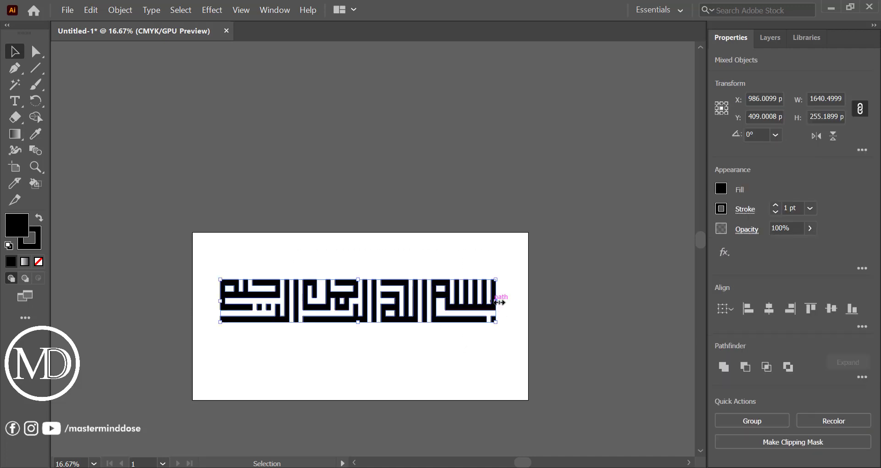
drag(497, 303, 508, 302)
drag(404, 319, 405, 335)
key(ctrl+z)
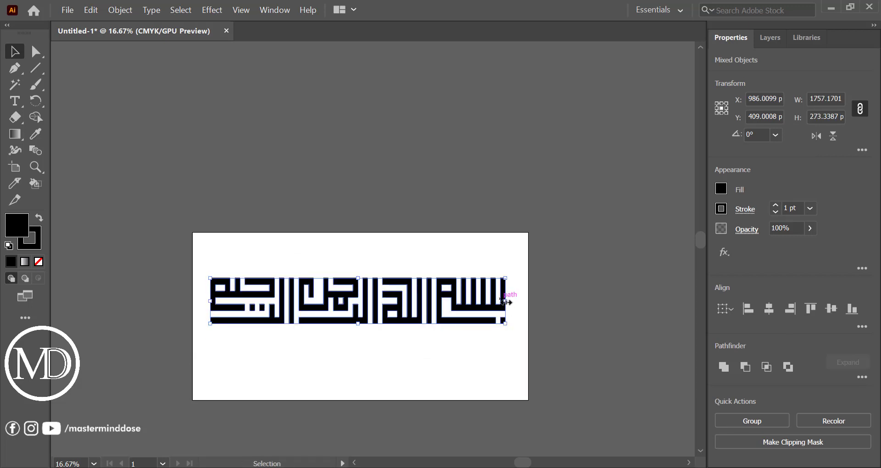
drag(506, 303, 514, 302)
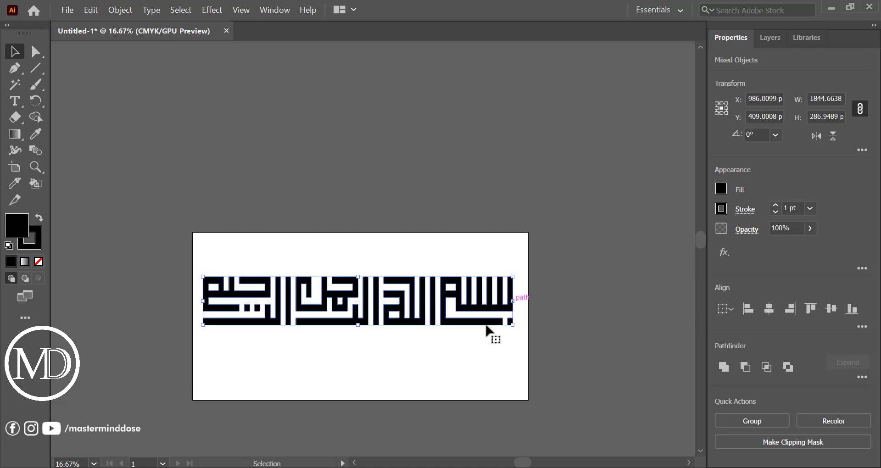
click(434, 372)
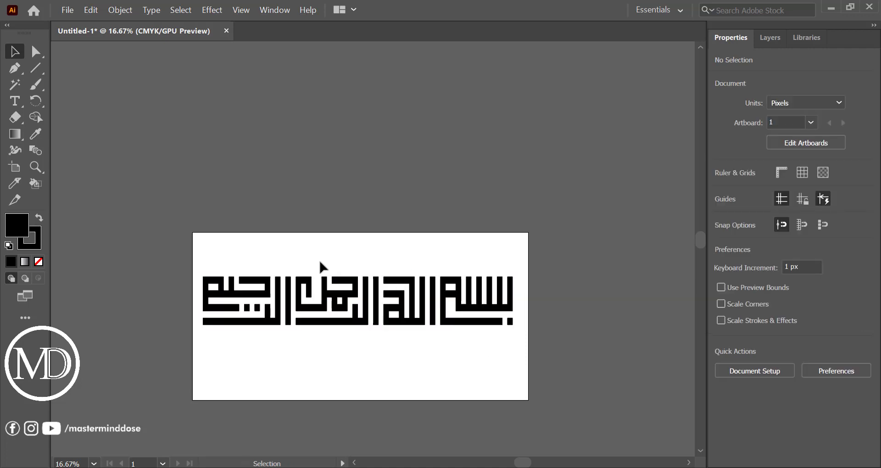
Step: Move the last two words beneath the first two as a second line, with the right edges of both lines aligned
click(340, 293)
click(347, 357)
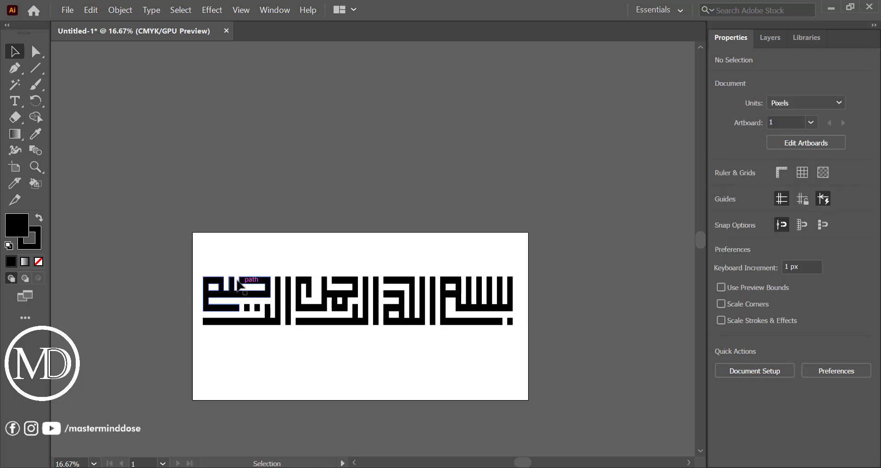
drag(212, 260, 479, 375)
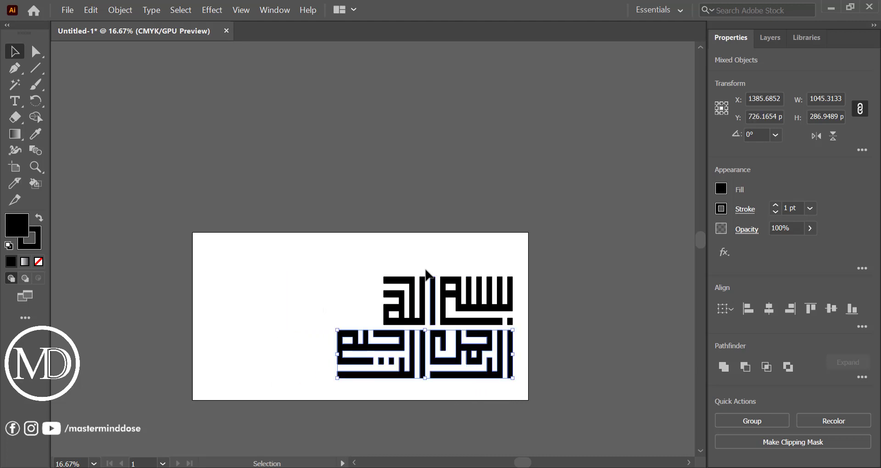
click(414, 245)
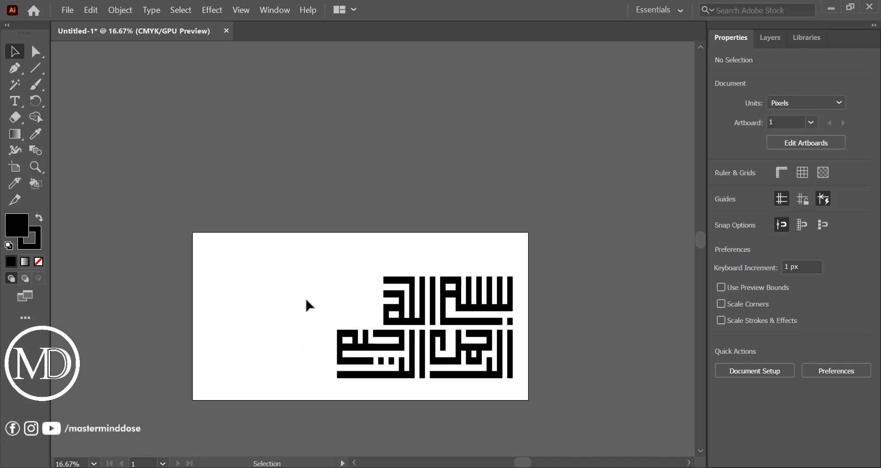
Step: Move the two-line calligraphy nearer the artboard's centre, to about X 1047 px, Y 491 px
drag(409, 334, 516, 383)
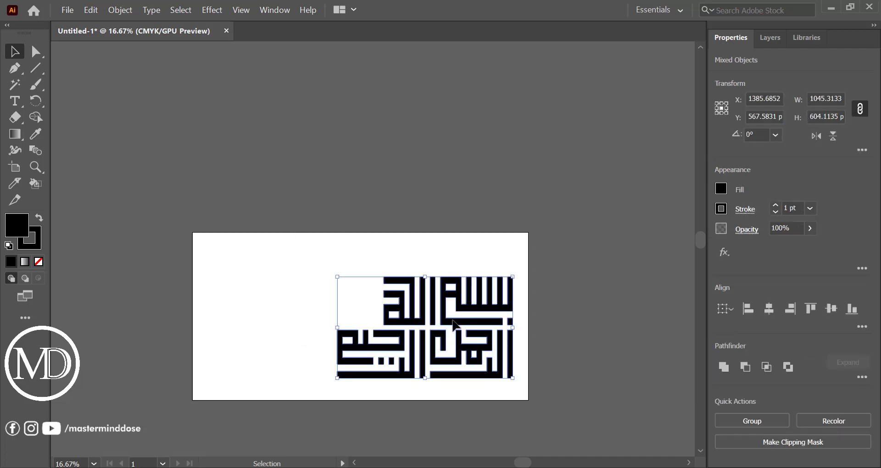
drag(453, 320, 396, 312)
click(467, 342)
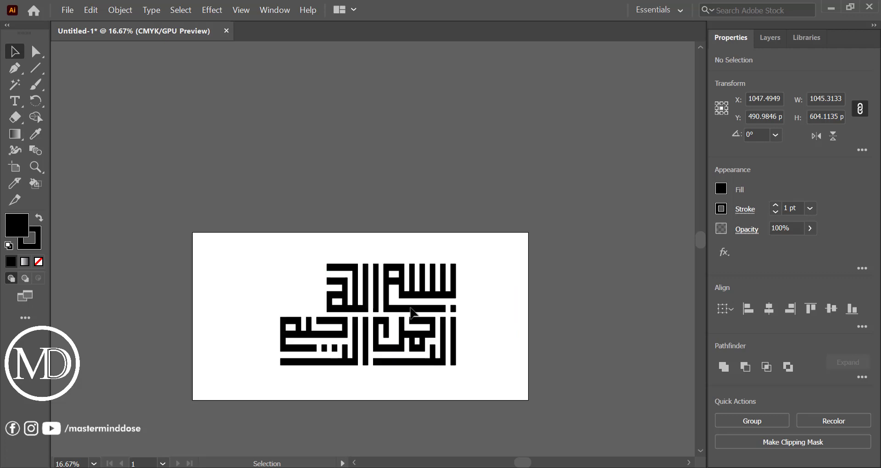
Step: Group each of the two calligraphy lines separately and align the two groups by their horizontal centres
drag(312, 249, 479, 306)
key(ctrl+g)
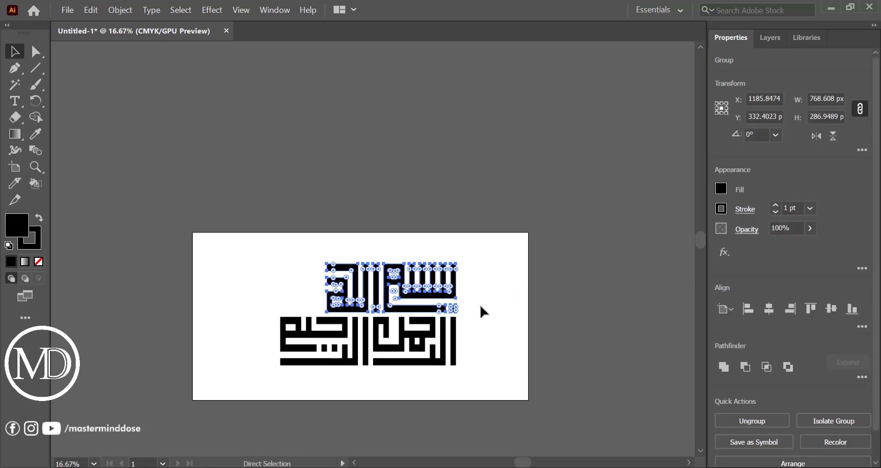
drag(266, 328, 487, 376)
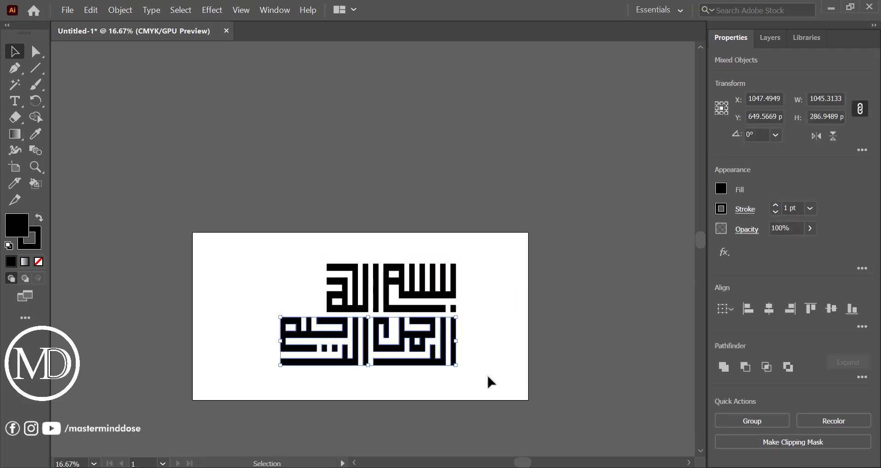
key(ctrl+g)
drag(230, 267, 525, 372)
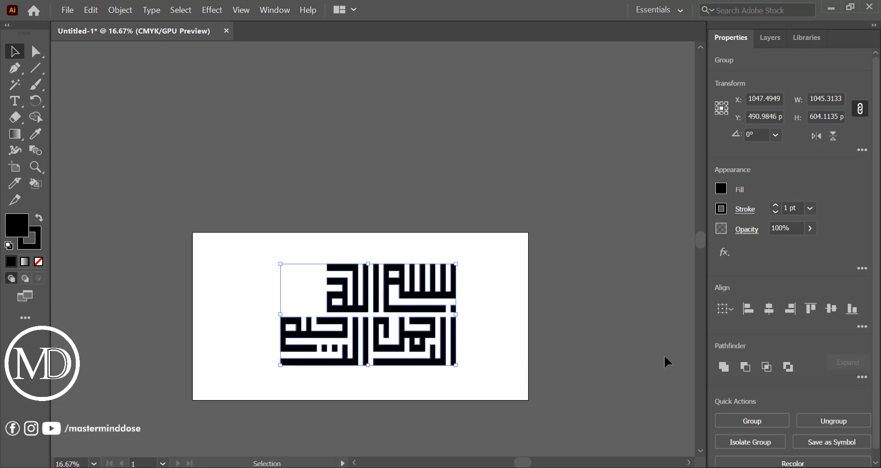
click(769, 309)
click(526, 338)
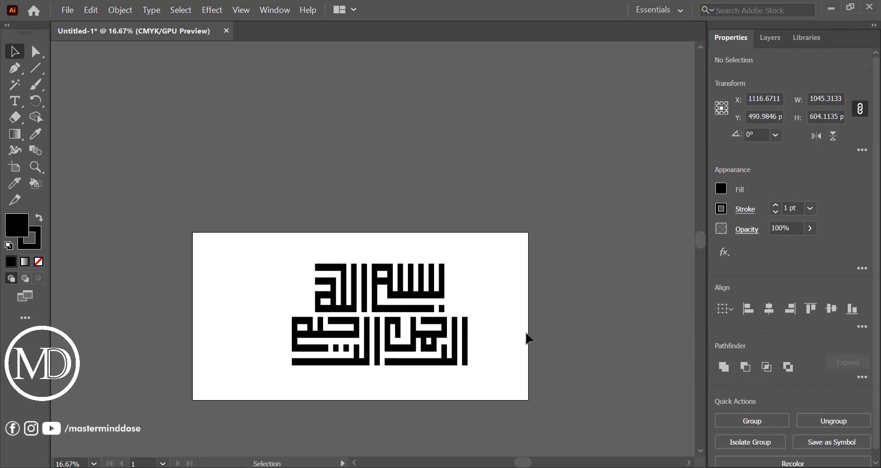
Step: Scale both lines proportionally to about 1321 px wide and 763 px high and move them to about X 1058 px, Y 500 px
drag(265, 257, 528, 399)
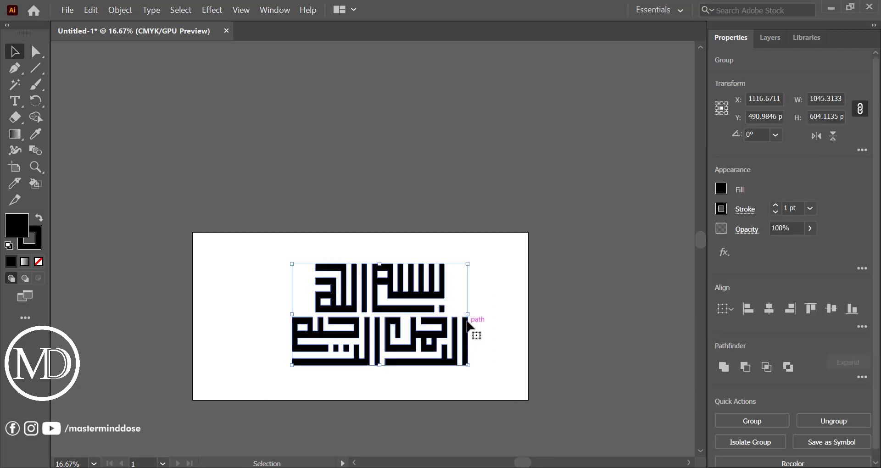
drag(467, 315, 490, 314)
drag(397, 309, 388, 311)
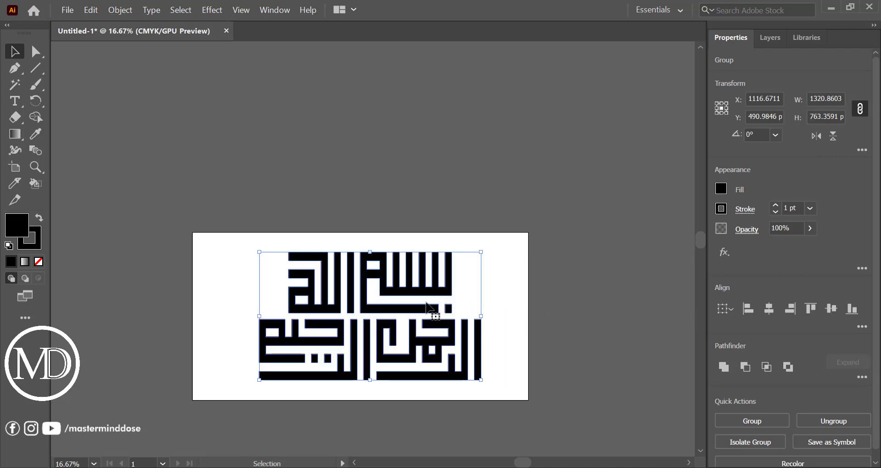
click(528, 315)
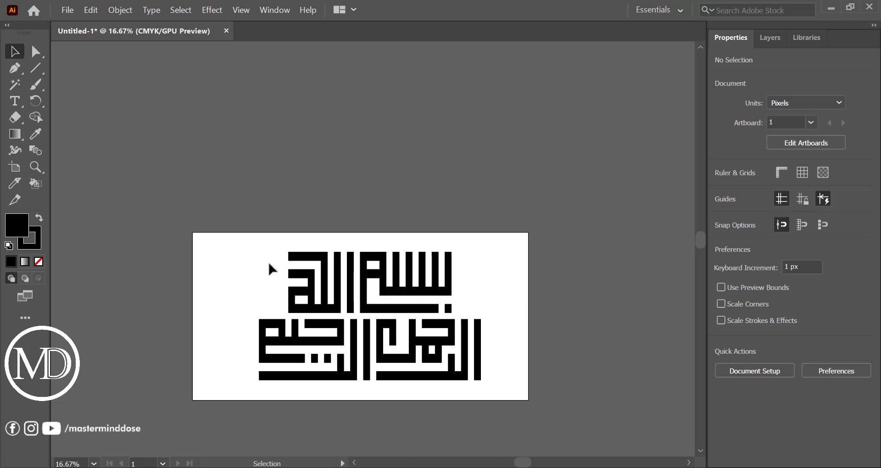
Step: Change the fill of both calligraphy lines to the dark blue swatch
drag(298, 271, 497, 387)
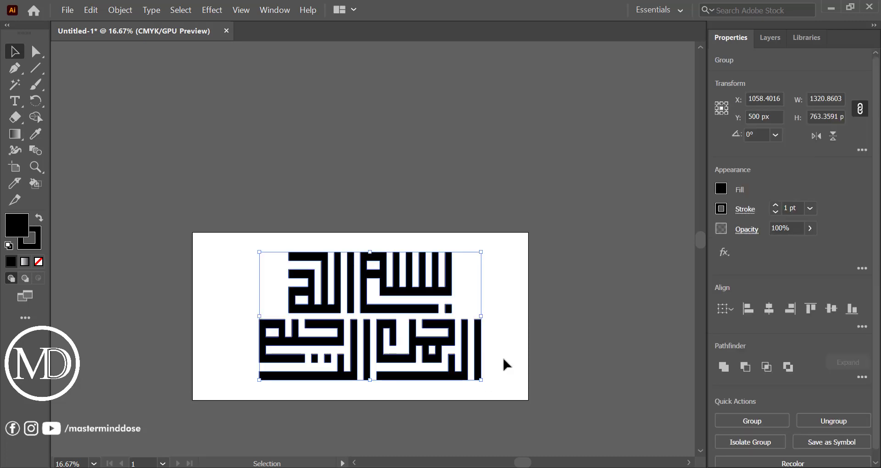
click(720, 188)
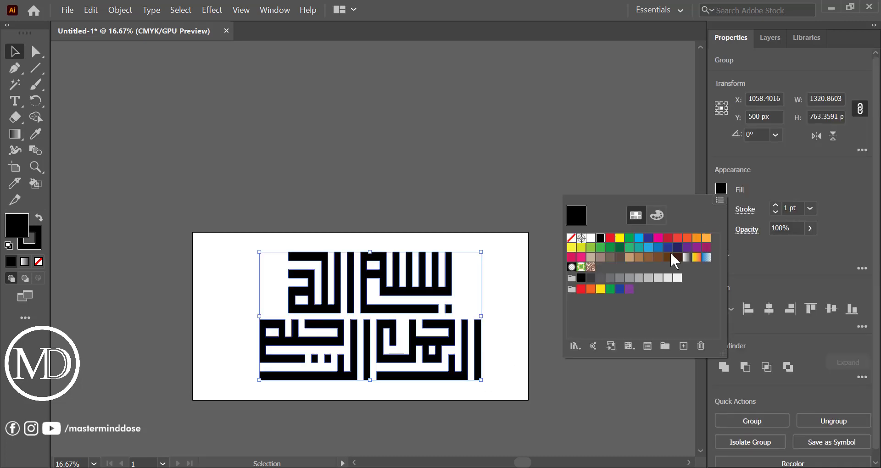
click(648, 238)
click(525, 274)
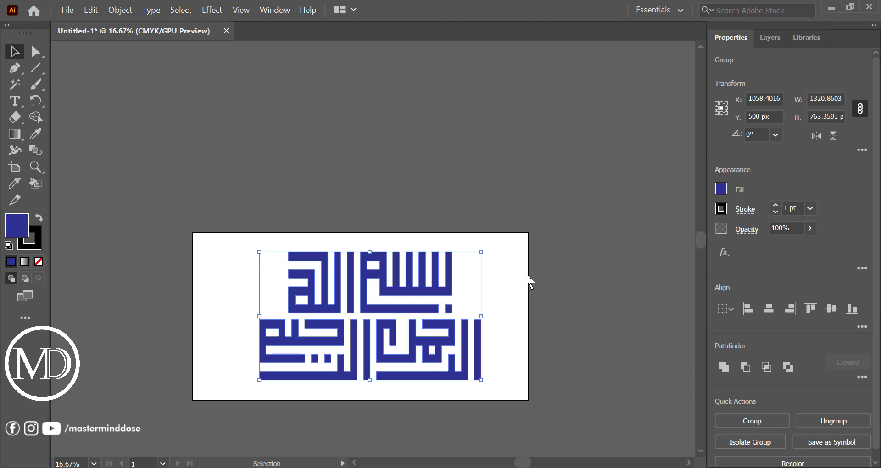
click(525, 273)
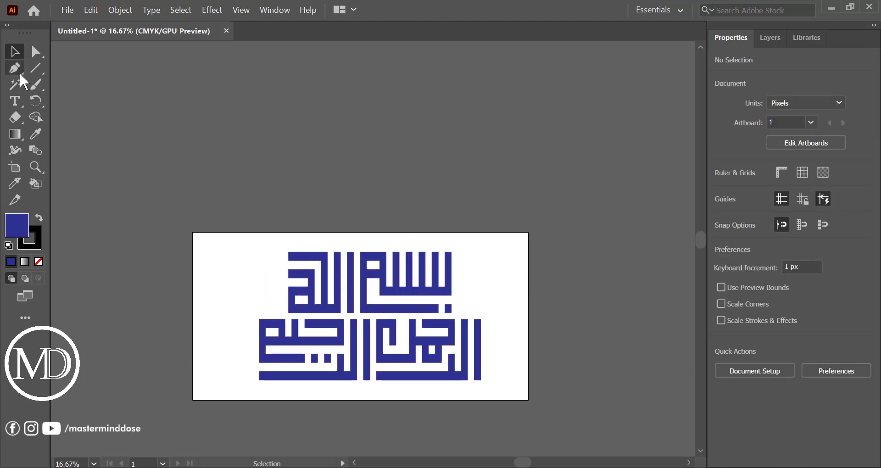
Step: Draw a 2000 × 1000 px rectangle covering the whole artboard and send it to the back behind the calligraphy
click(34, 69)
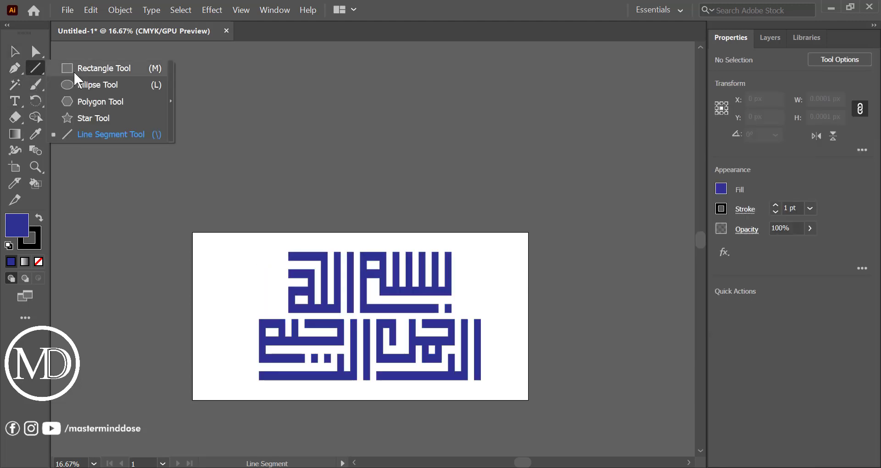
click(74, 69)
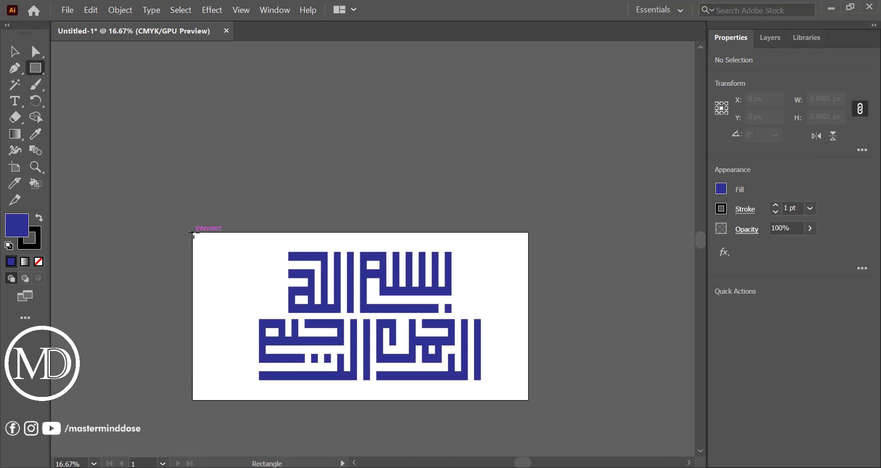
drag(193, 233, 528, 399)
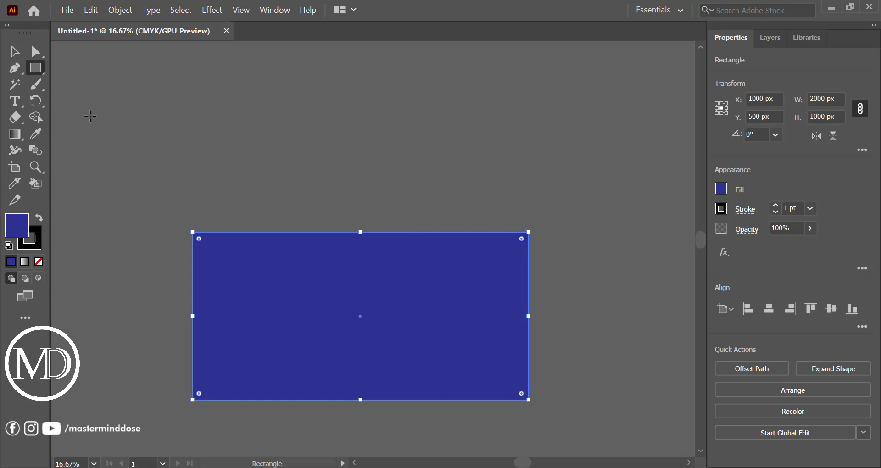
click(15, 52)
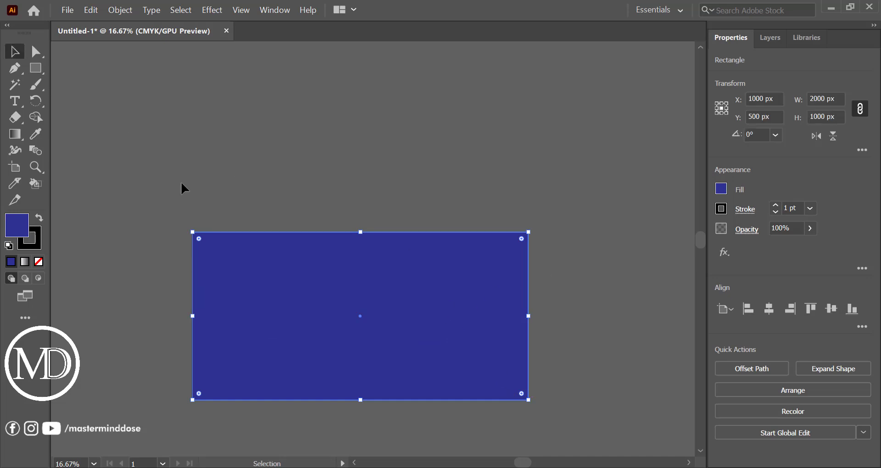
right_click(228, 265)
mouse_move(309, 387)
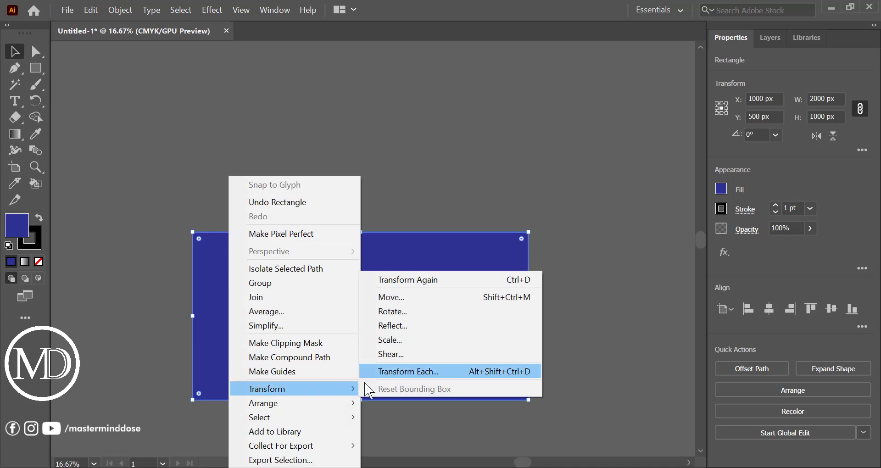
mouse_move(334, 403)
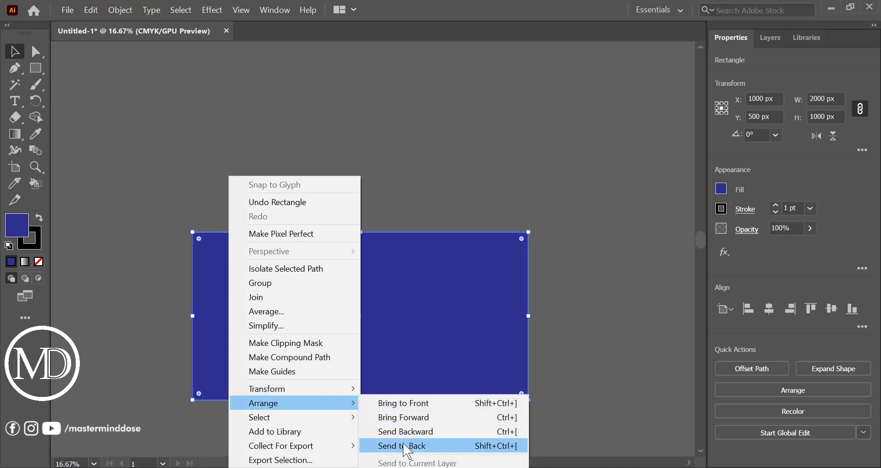
click(403, 445)
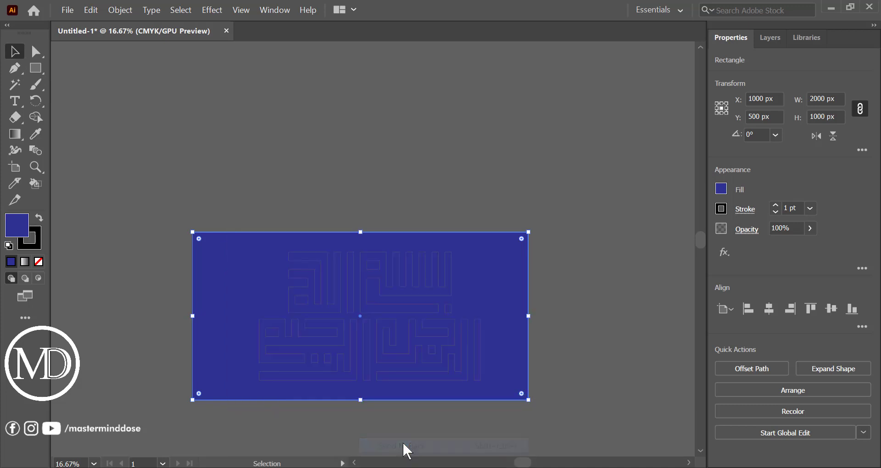
Step: Fill the background rectangle with white and lock it
click(721, 189)
click(588, 239)
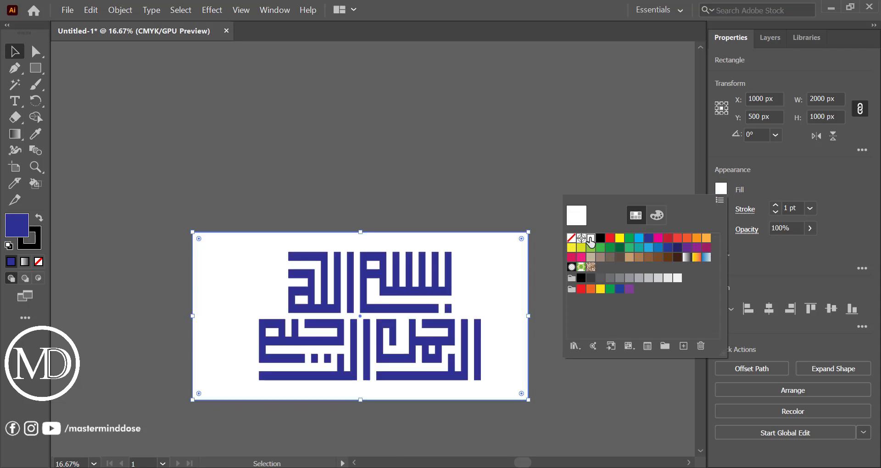
click(622, 165)
click(622, 164)
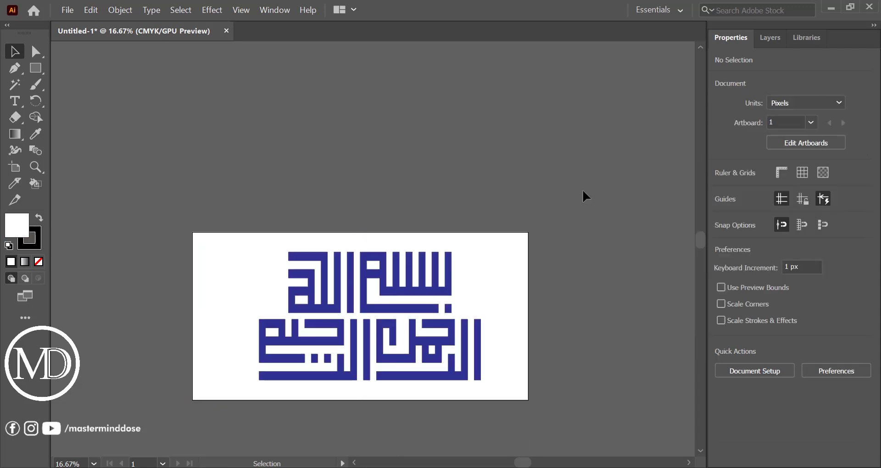
click(279, 279)
key(ctrl+2)
Step: Scale the calligraphy proportionally to about 1165 px wide and 674 px high and move it toward the artboard's right edge
drag(237, 257, 504, 378)
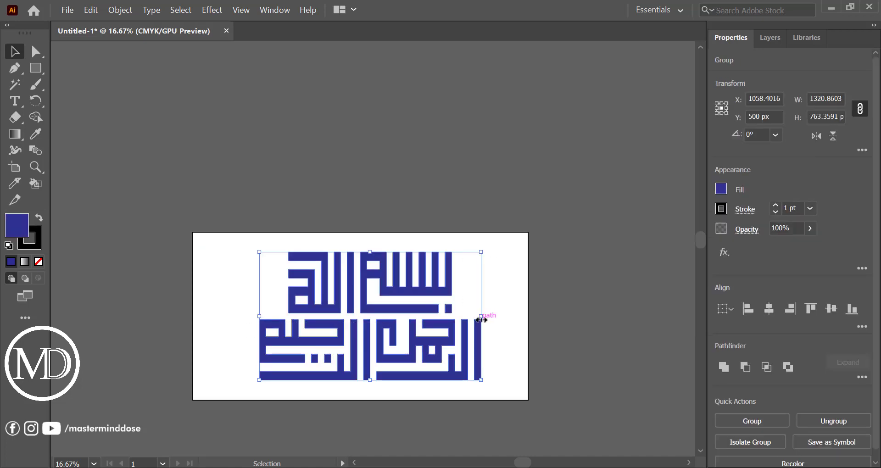
drag(481, 317, 468, 320)
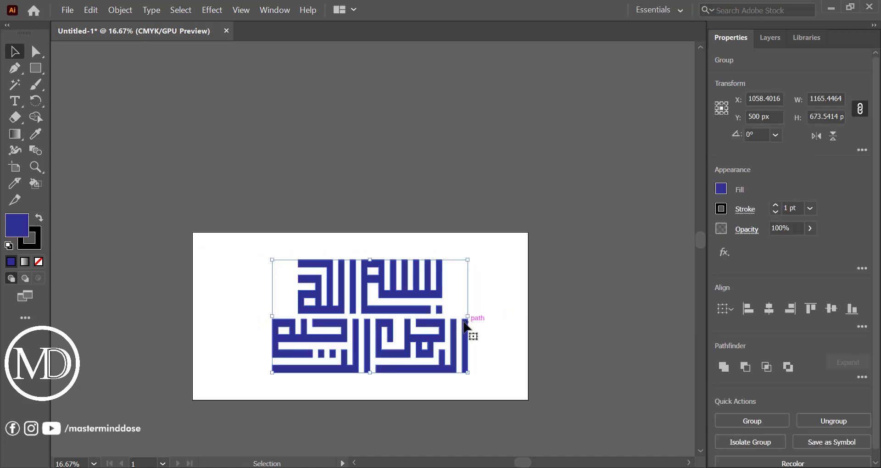
drag(394, 315, 447, 307)
click(574, 315)
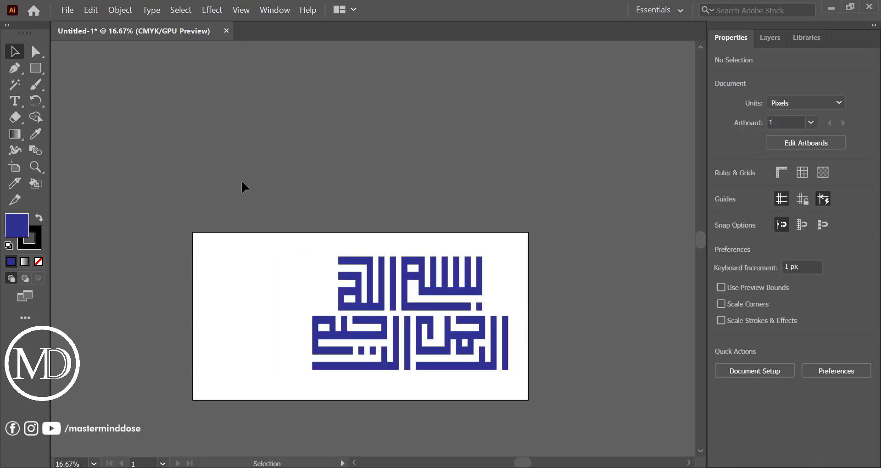
Step: Place the MD logo image left of the calligraphy at about 541 px square, centred at about X 394 px, Y 500 px
key(ctrl)
key(ctrl+shift+p)
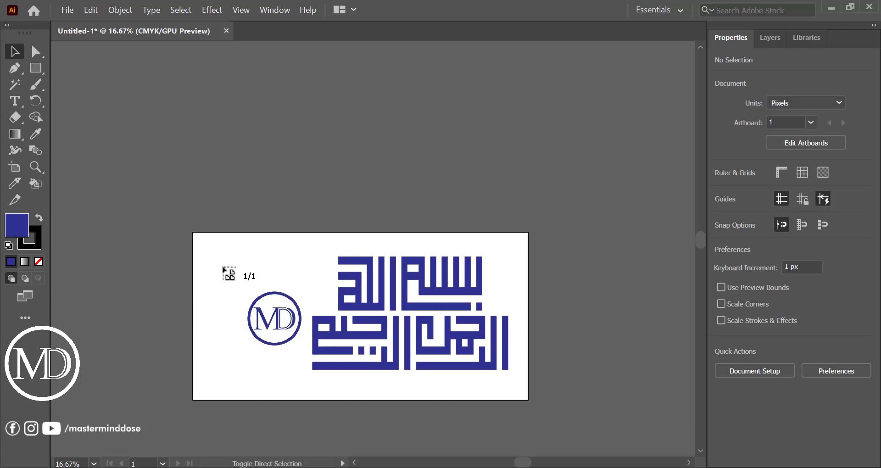
drag(212, 260, 305, 369)
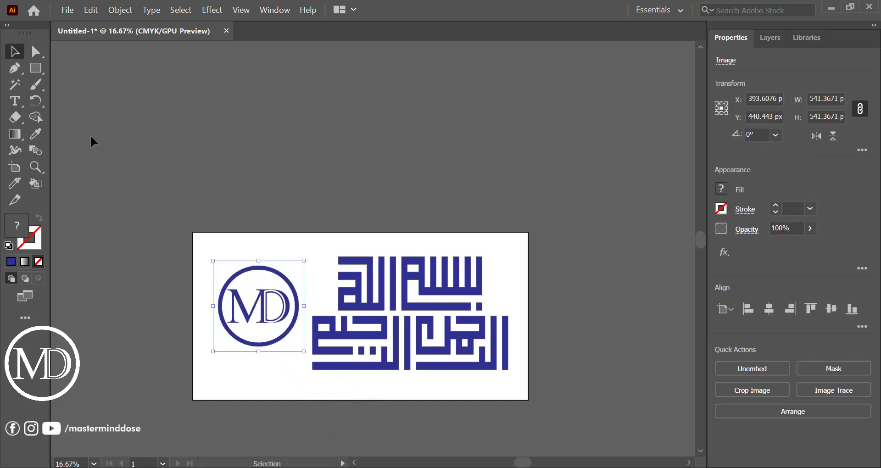
click(247, 152)
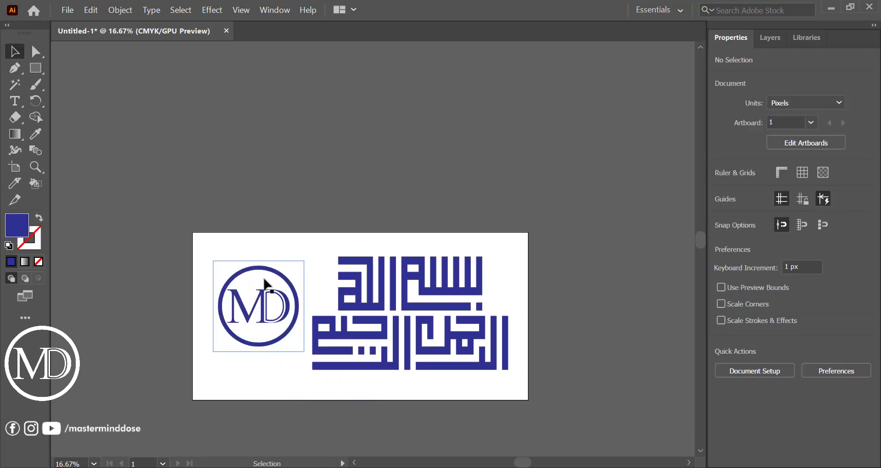
drag(251, 298, 251, 308)
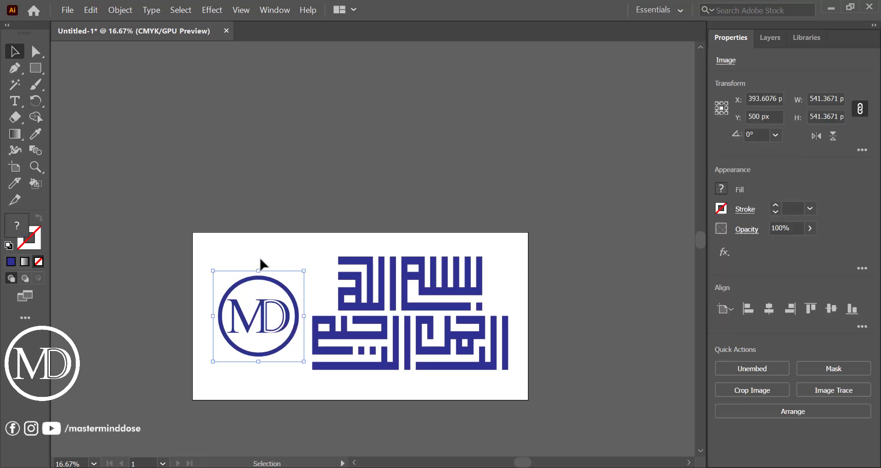